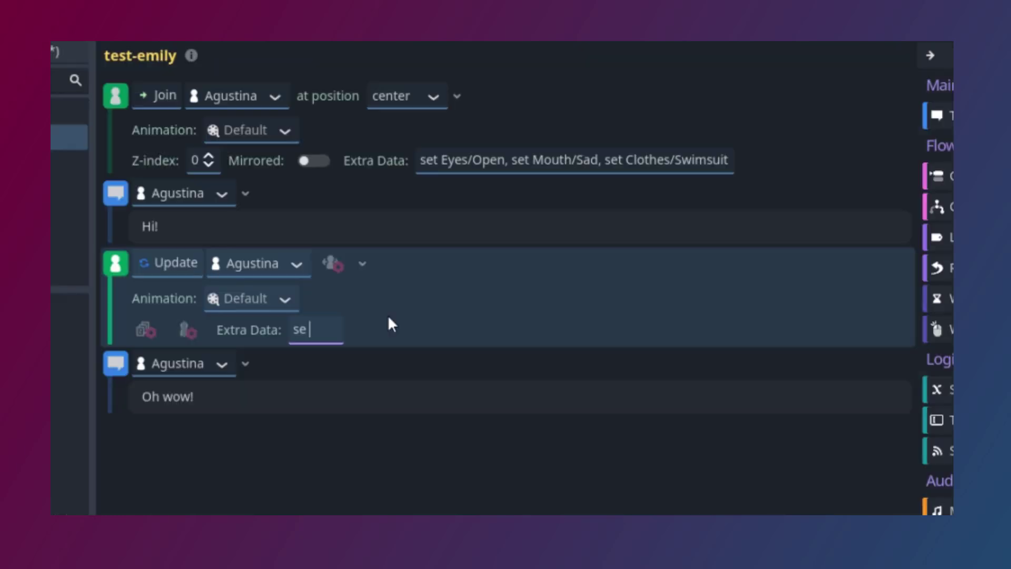
# Continue Agustina's Update event extra data with 't Eyes/Wink,'
pyautogui.write('t ')
pyautogui.write('Eyes/W')
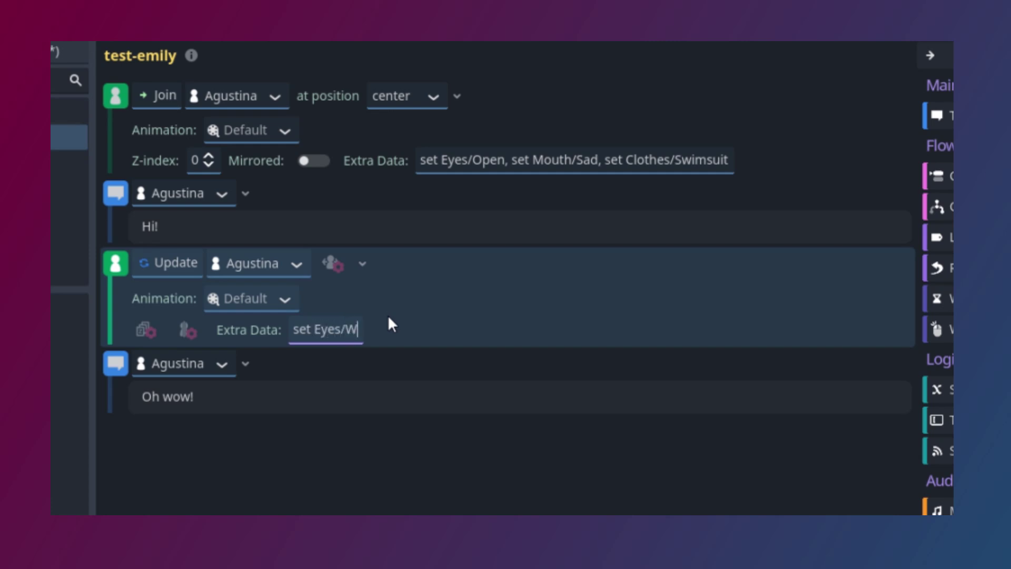
pyautogui.write('ink,')
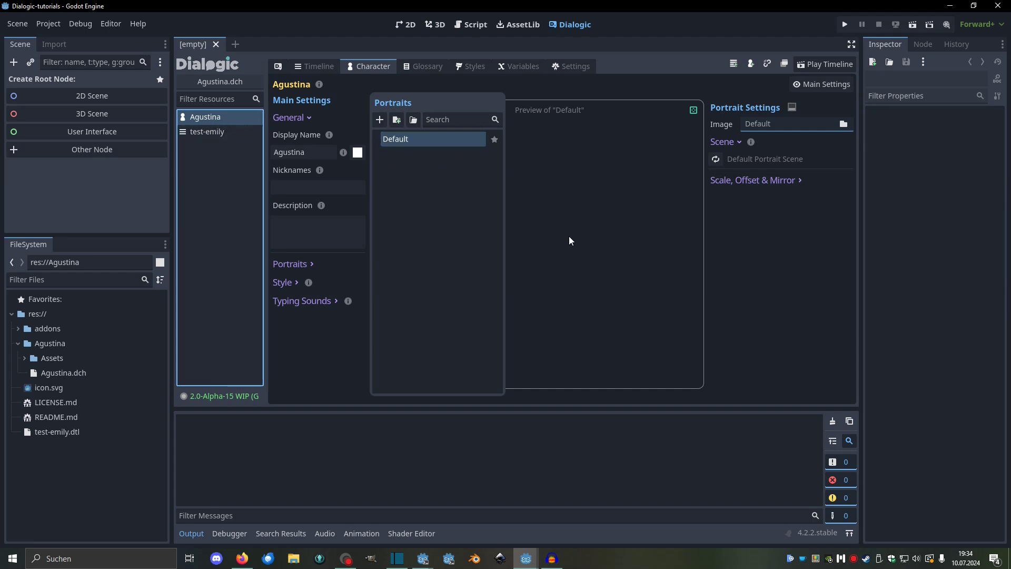
# Give Agustina's Default portrait a customized Layered Portrait scene saved in the Agustina folder
pyautogui.click(715, 159)
pyautogui.click(375, 266)
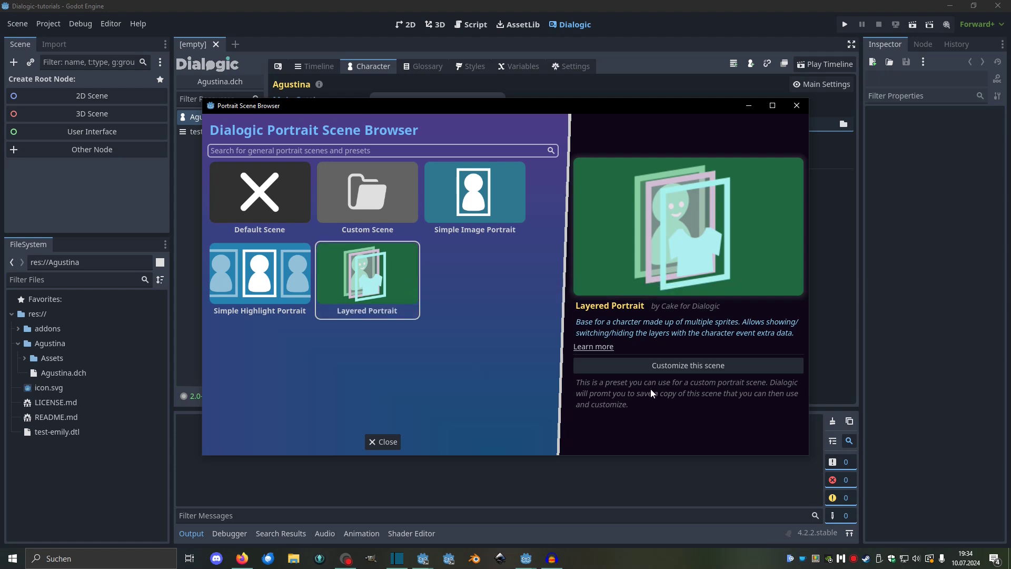
pyautogui.click(670, 365)
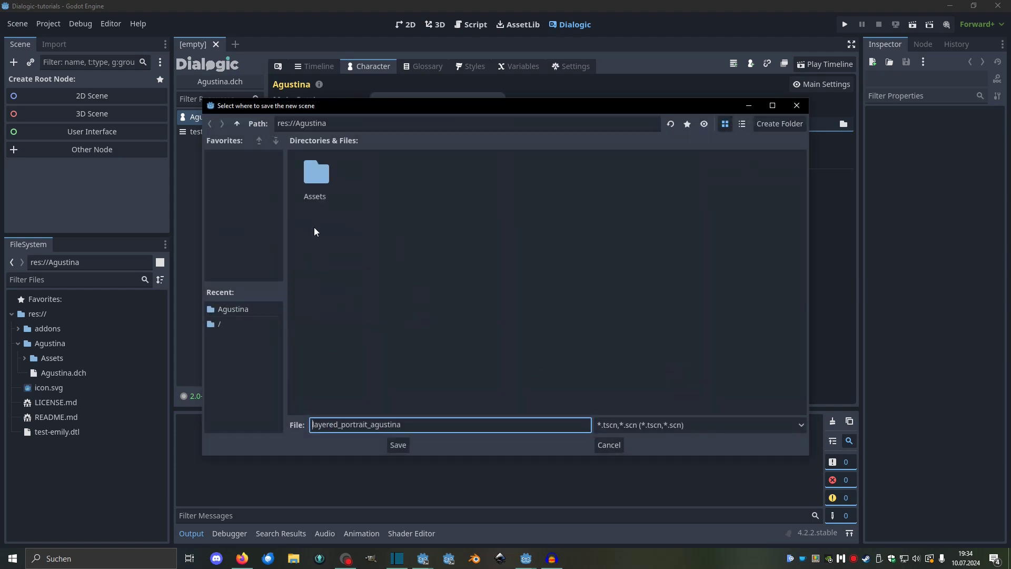
pyautogui.click(237, 124)
pyautogui.doubleClick(371, 177)
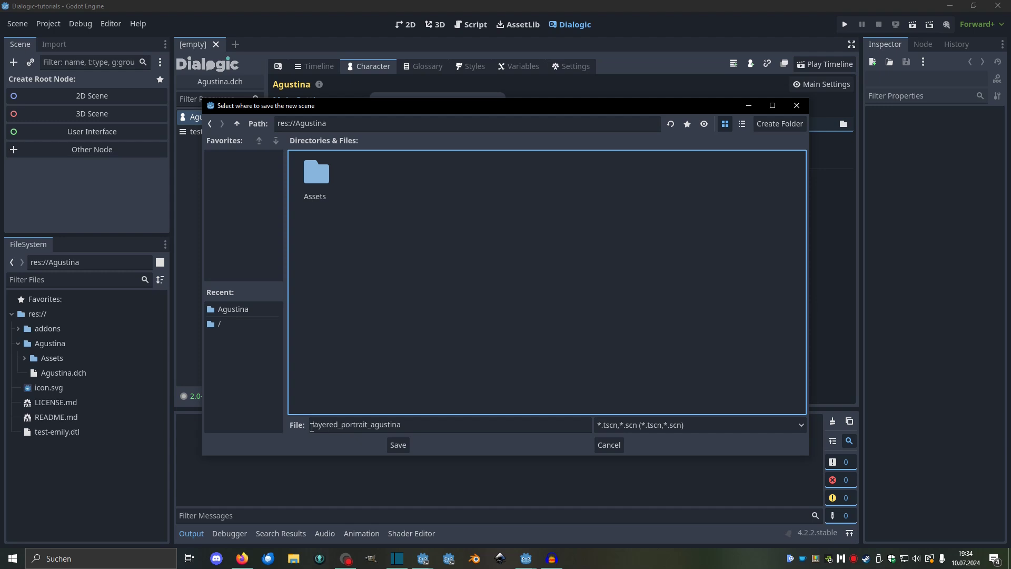
pyautogui.click(400, 446)
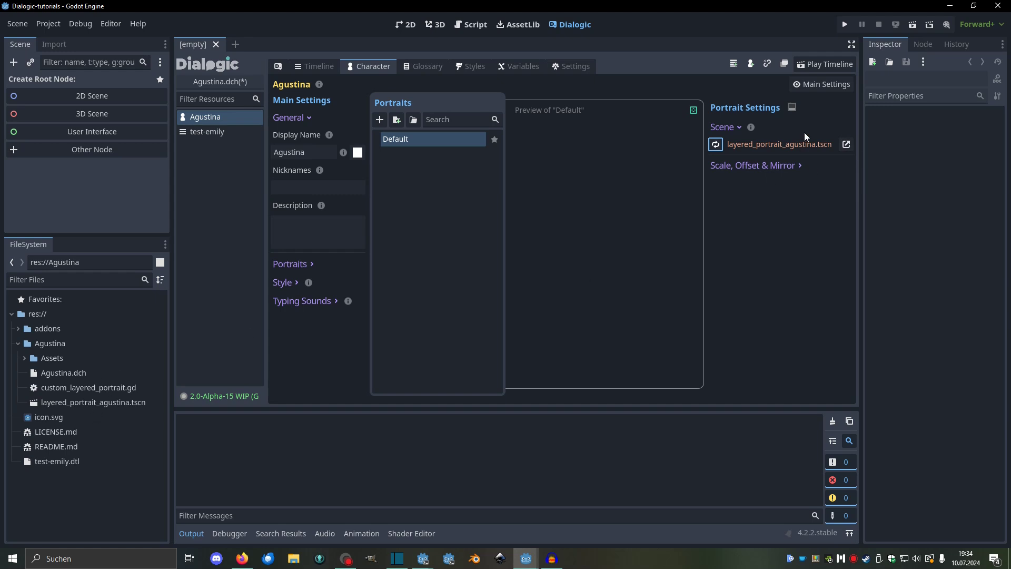
# Open the new portrait scene and rename the top-level Layer1 sprite to Base
pyautogui.click(845, 144)
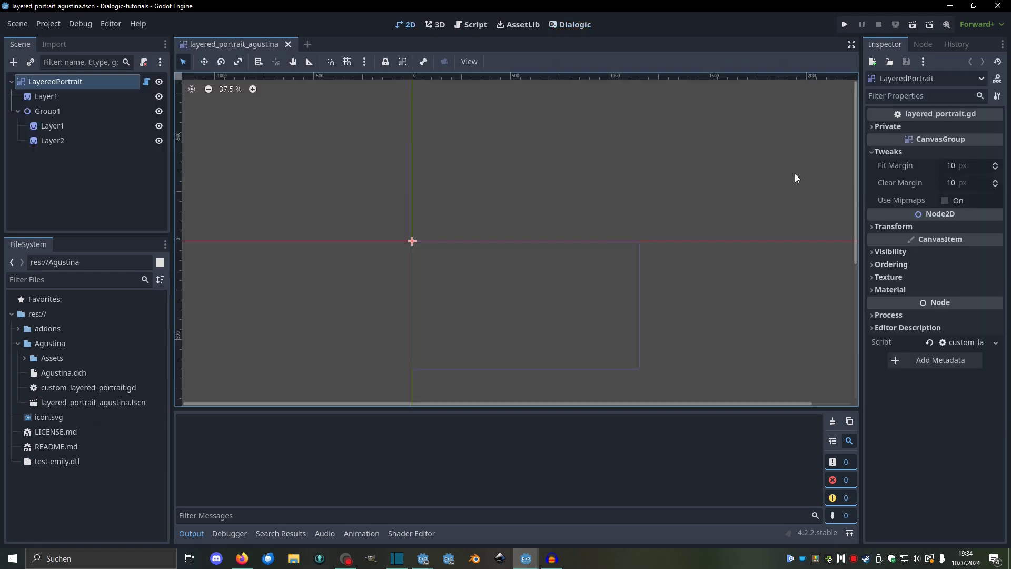
pyautogui.scroll(2, 462, 229)
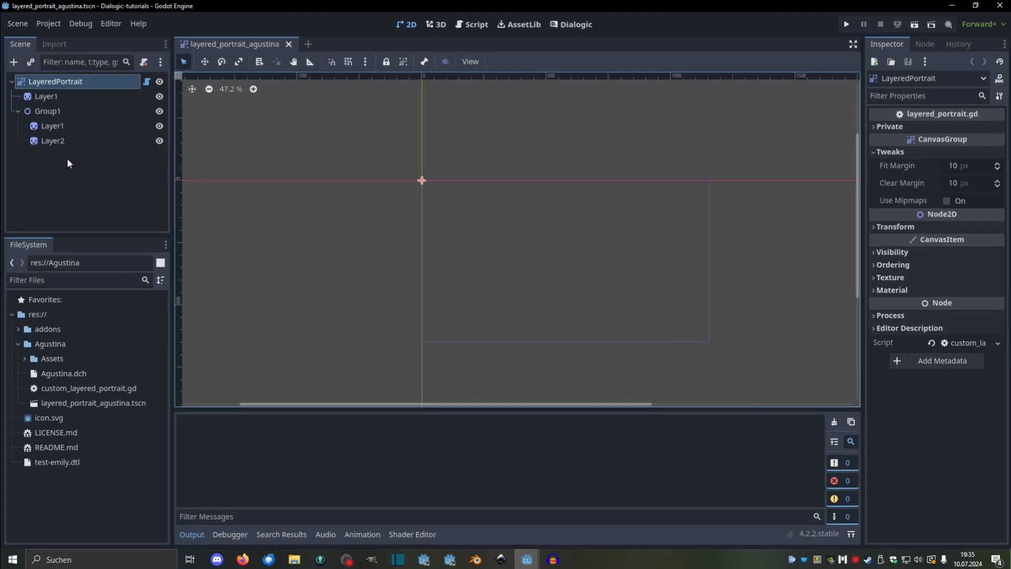
pyautogui.click(45, 96)
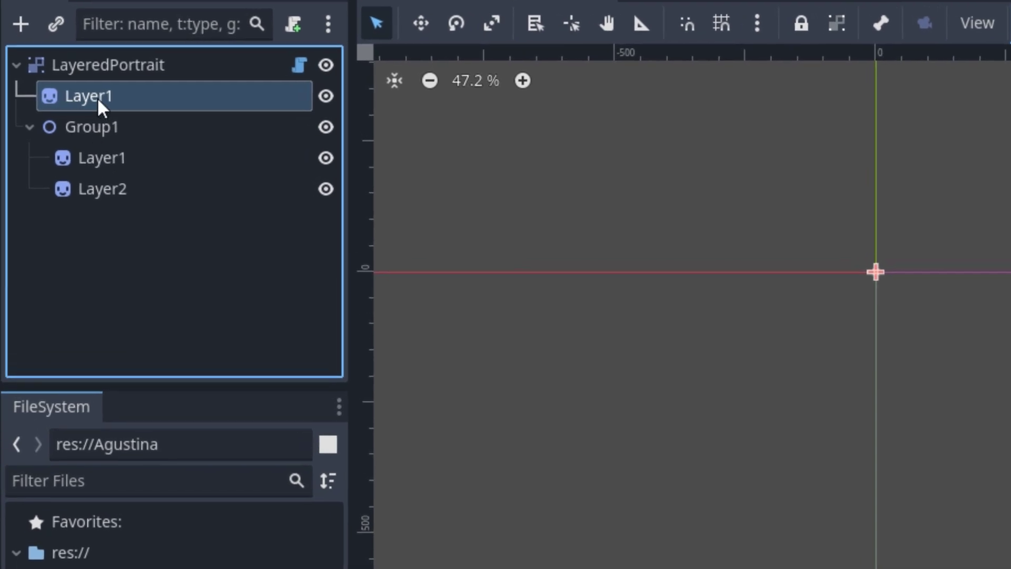
pyautogui.doubleClick(98, 98)
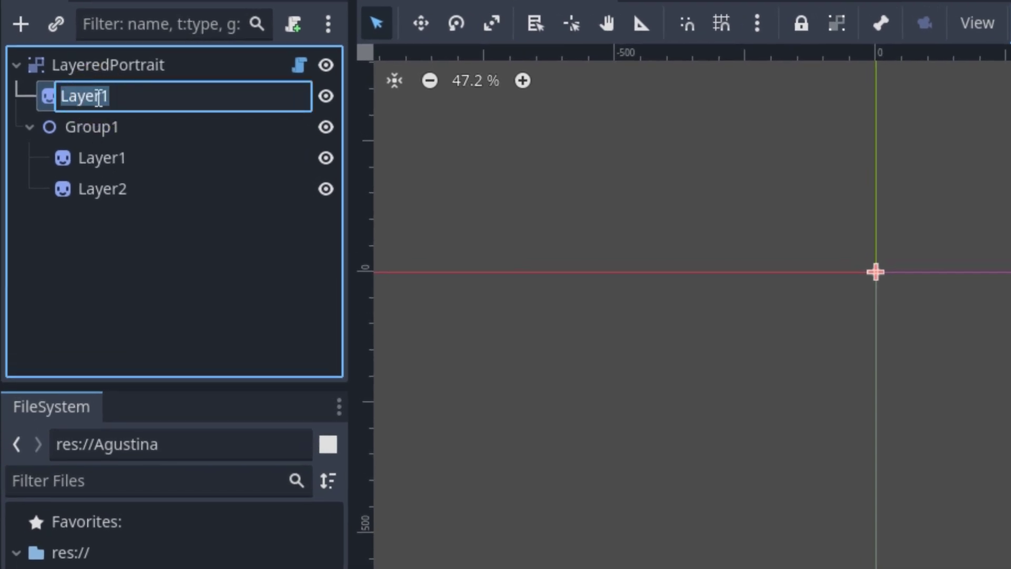
pyautogui.write('Base')
pyautogui.press('Return')
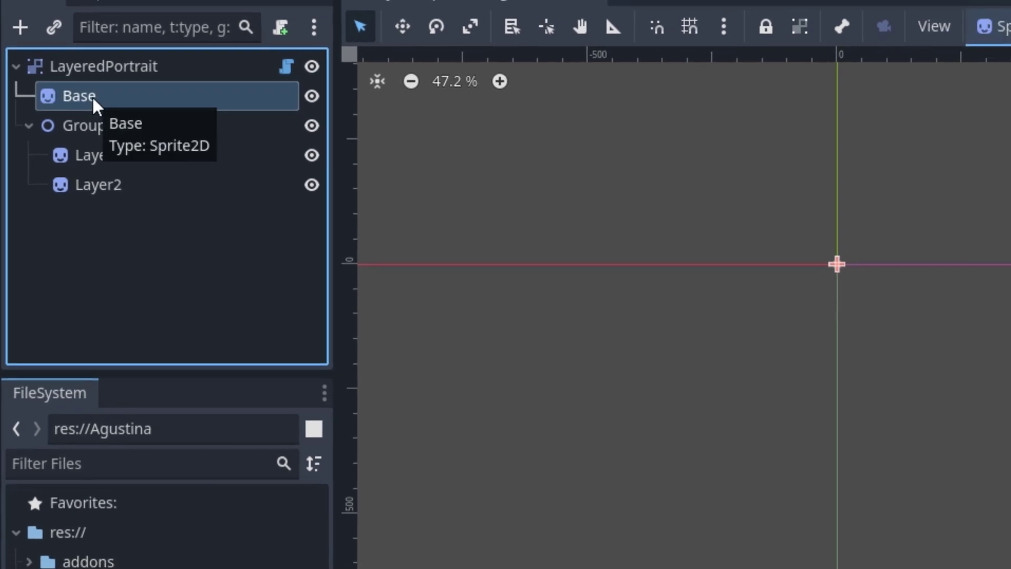
# Give the Base sprite the agustina_base.png texture and bring up the Agustina itch.io page
pyautogui.click(40, 568)
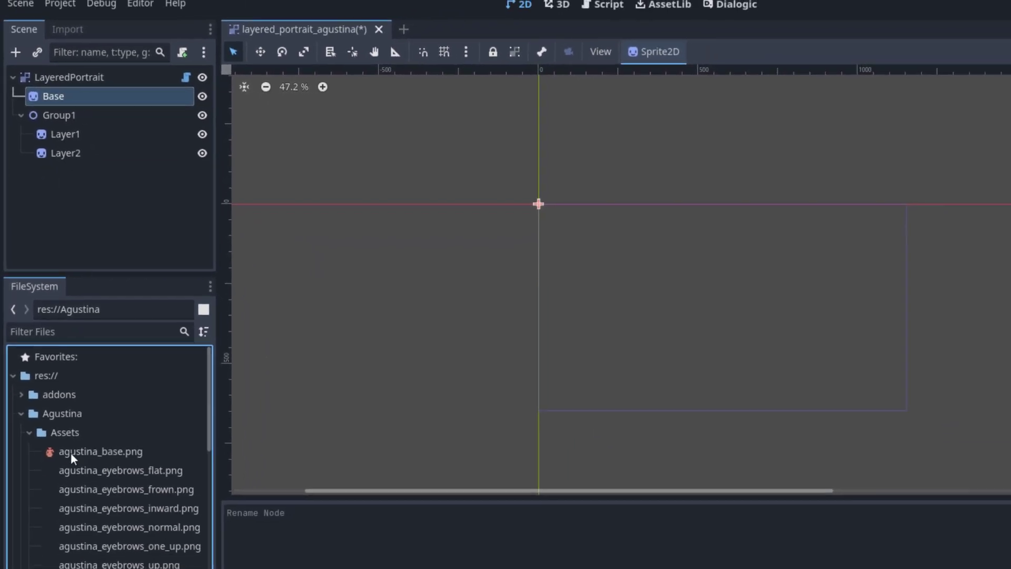
pyautogui.moveTo(70, 453); pyautogui.dragTo(1010, 128)
pyautogui.click(598, 268)
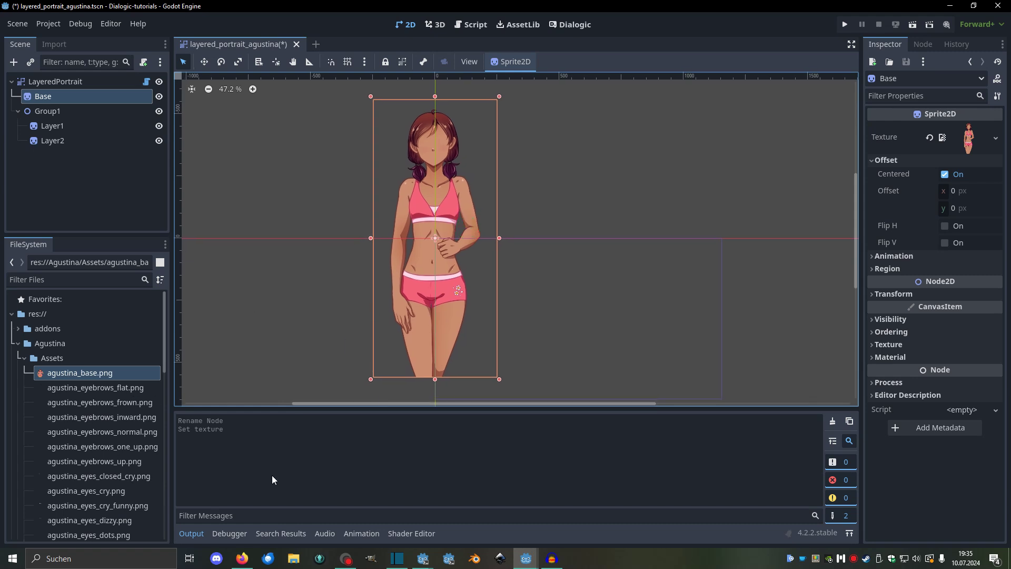
pyautogui.click(242, 558)
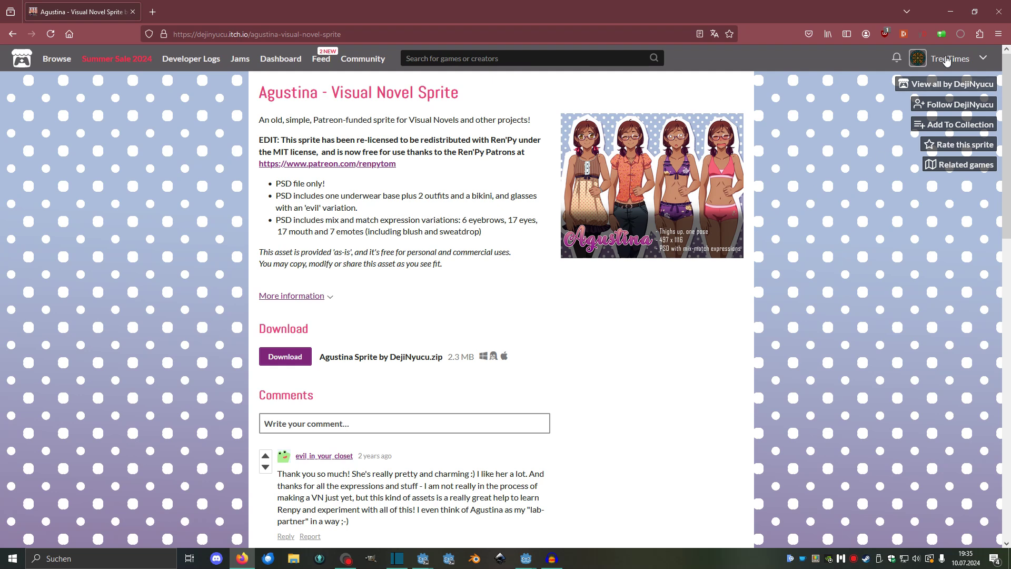
# Minimize Firefox to return to the Godot portrait scene
pyautogui.click(951, 12)
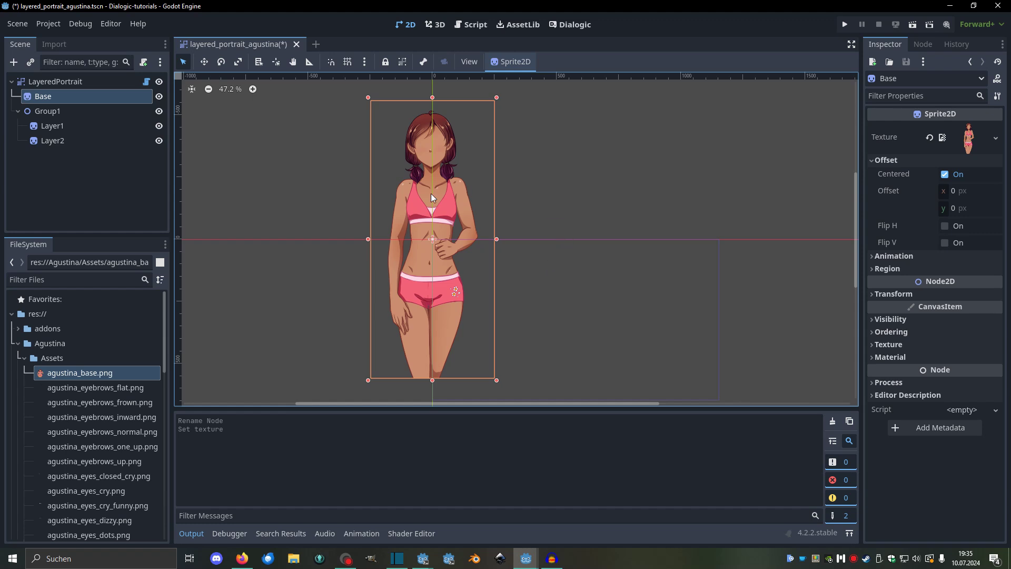
pyautogui.click(311, 230)
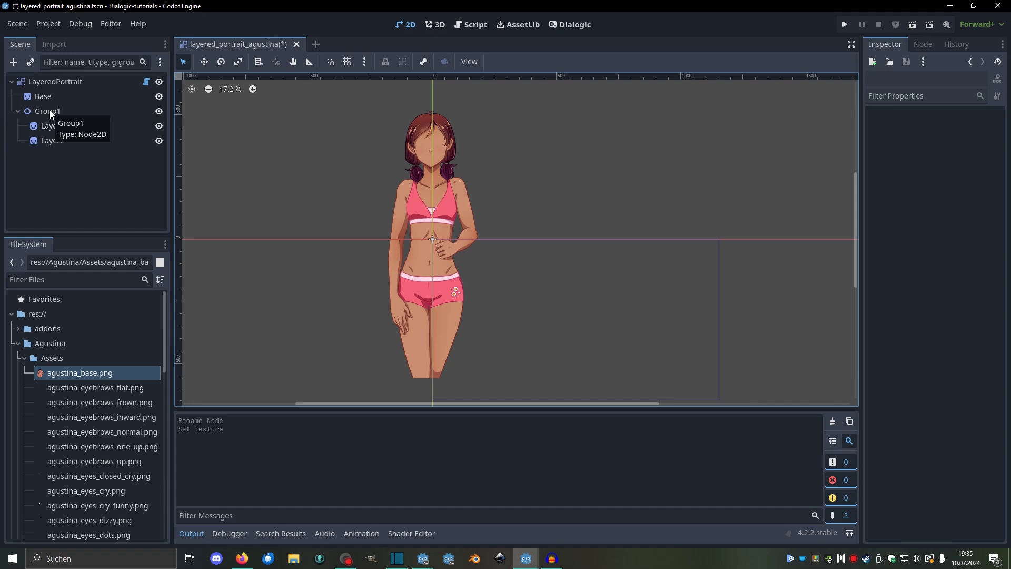
pyautogui.scroll(-4, 90, 384)
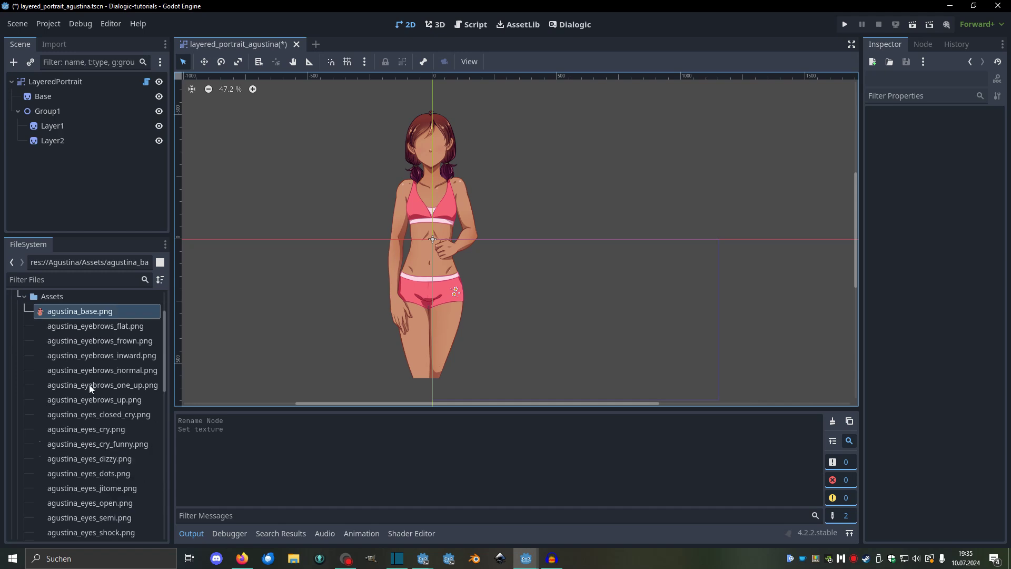
pyautogui.scroll(-8, 90, 385)
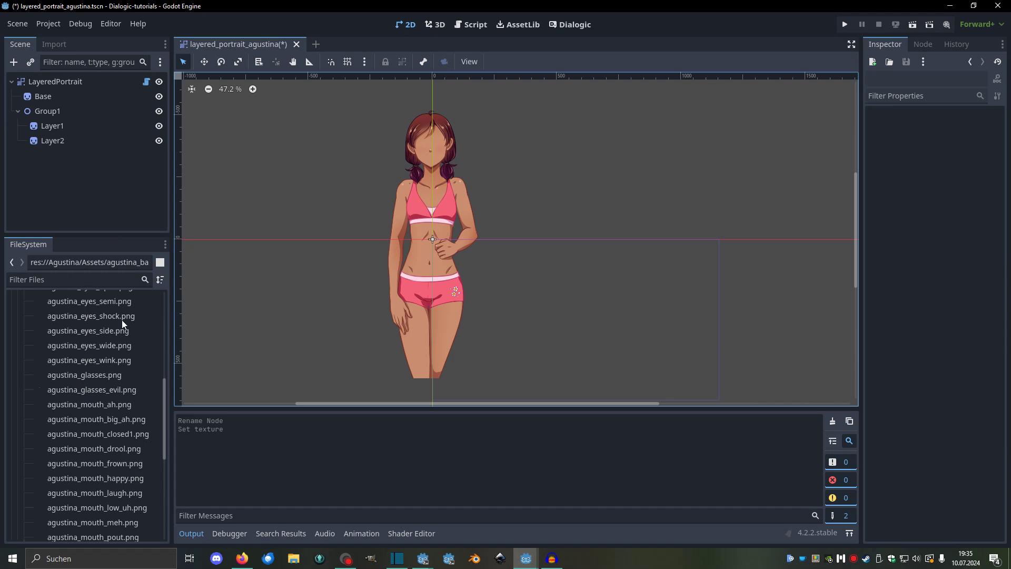
pyautogui.scroll(7, 137, 368)
# Rename Group1 to Eyes and its Layer1 to Open with the agustina_eyes_open.png texture
pyautogui.doubleClick(43, 113)
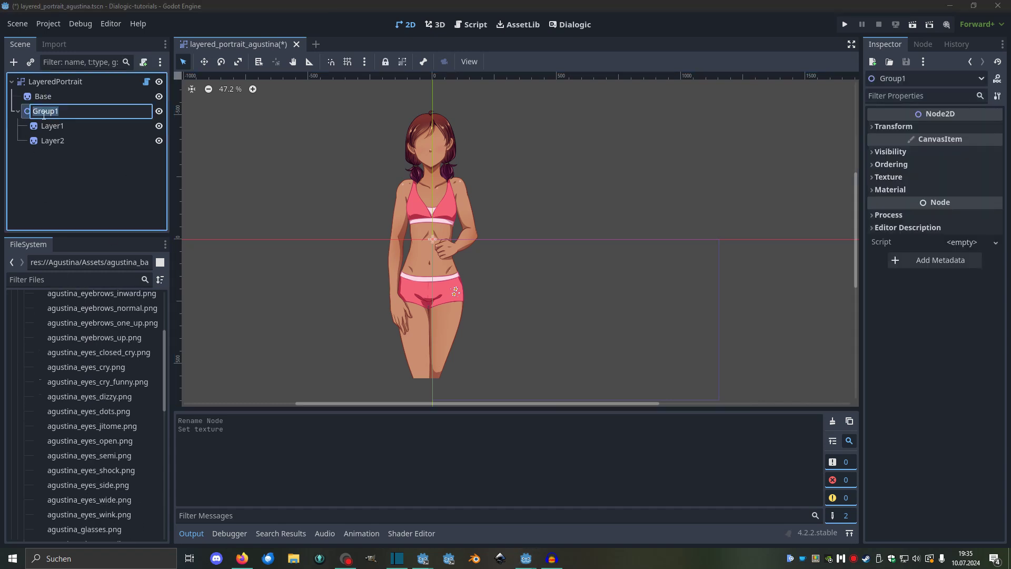
pyautogui.write('Eyes')
pyautogui.press('Return')
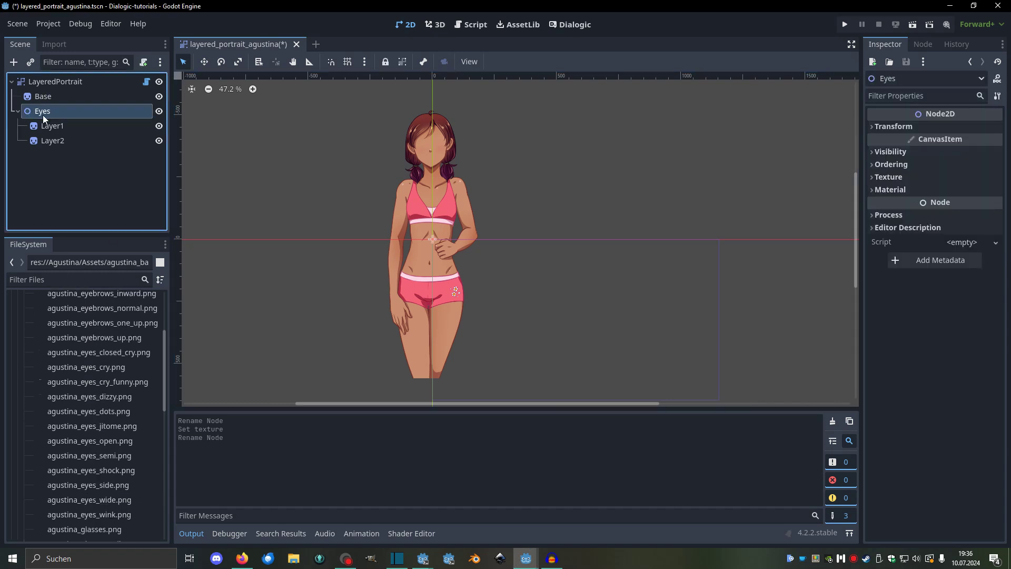
pyautogui.click(65, 128)
pyautogui.doubleClick(47, 126)
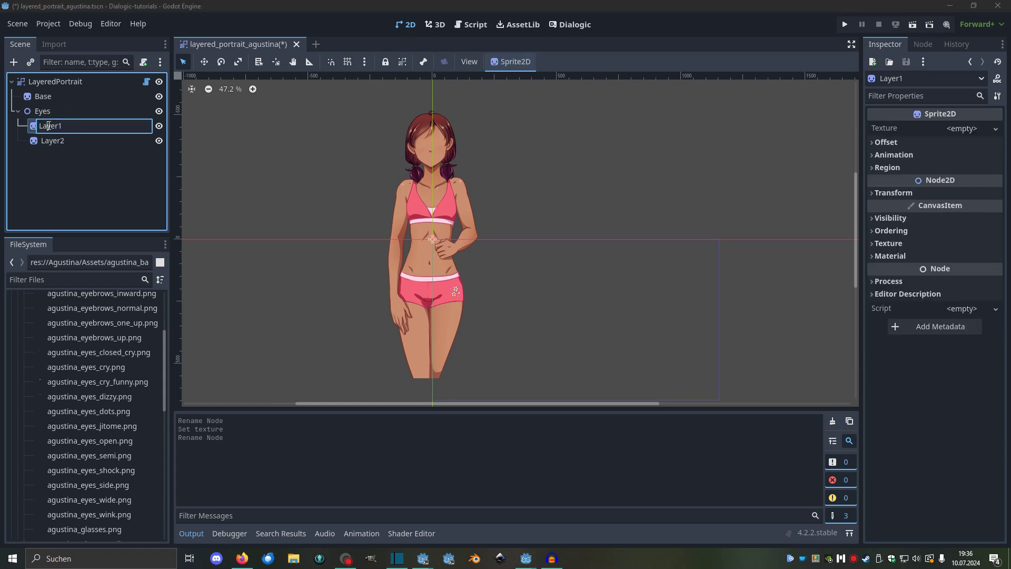
pyautogui.write('Open')
pyautogui.press('Return')
pyautogui.scroll(5, 109, 352)
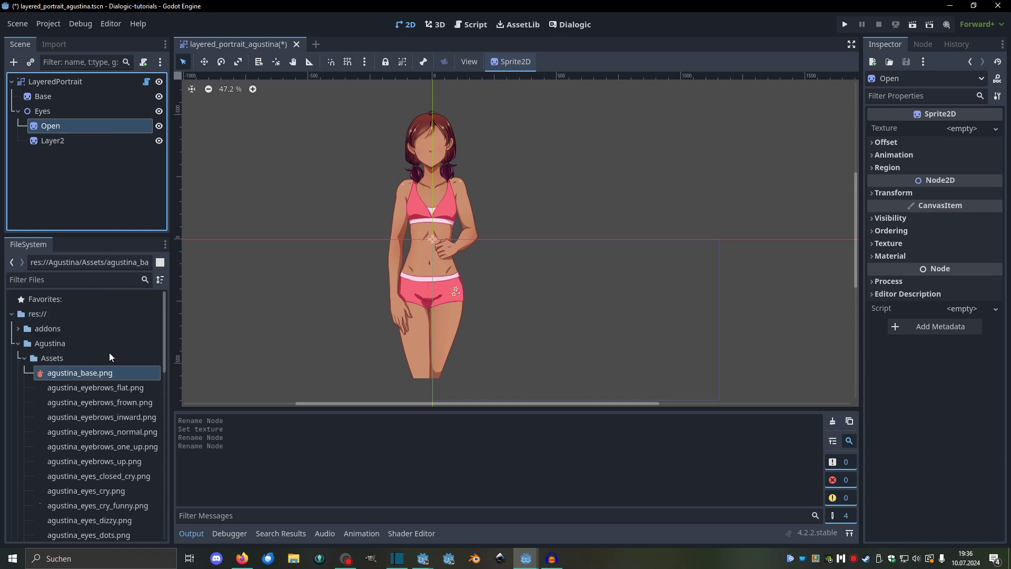
pyautogui.scroll(-1, 112, 432)
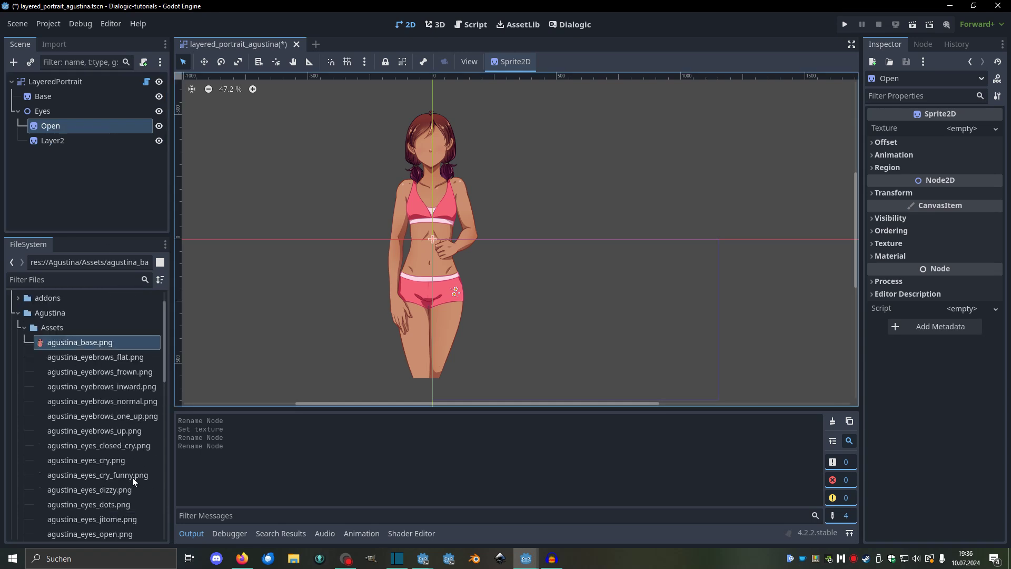
pyautogui.scroll(-2, 115, 454)
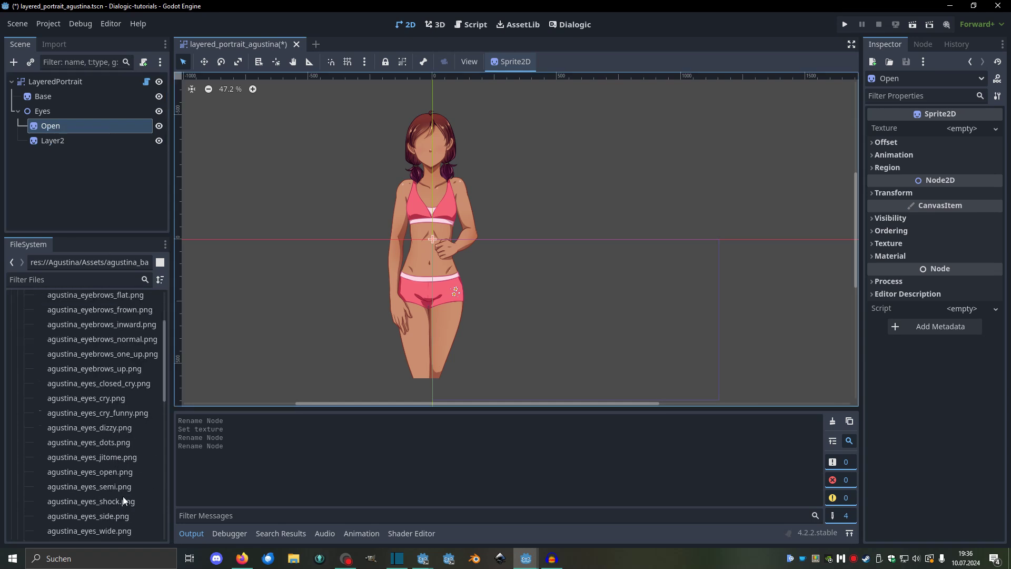
pyautogui.scroll(-2, 99, 516)
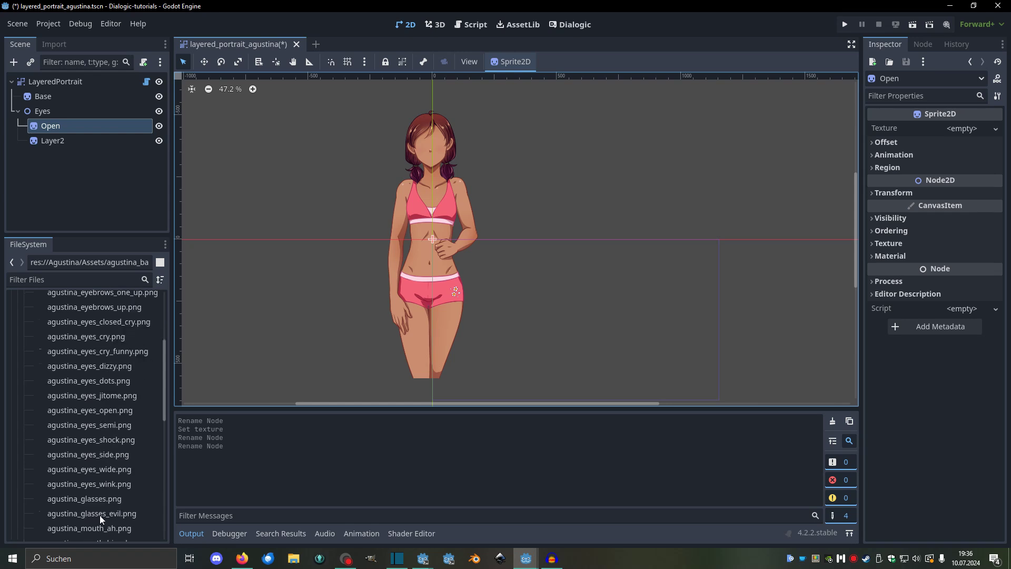
pyautogui.click(77, 411)
pyautogui.moveTo(60, 410); pyautogui.dragTo(956, 128)
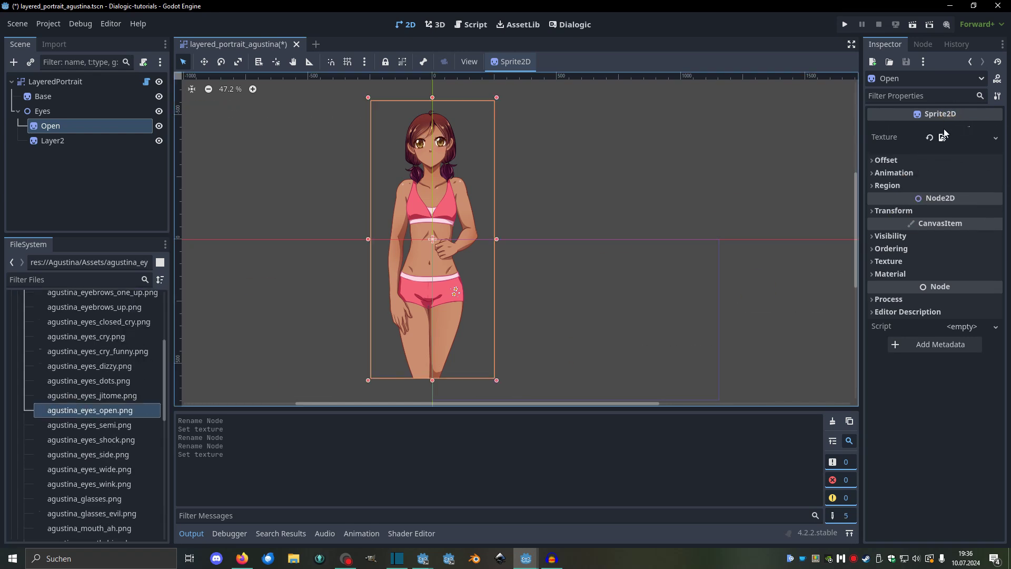
# Rename Layer2 to Cry and Cry2 to Wink, giving them the cry and wink eye textures
pyautogui.doubleClick(42, 141)
pyautogui.write('Cry')
pyautogui.press('Return')
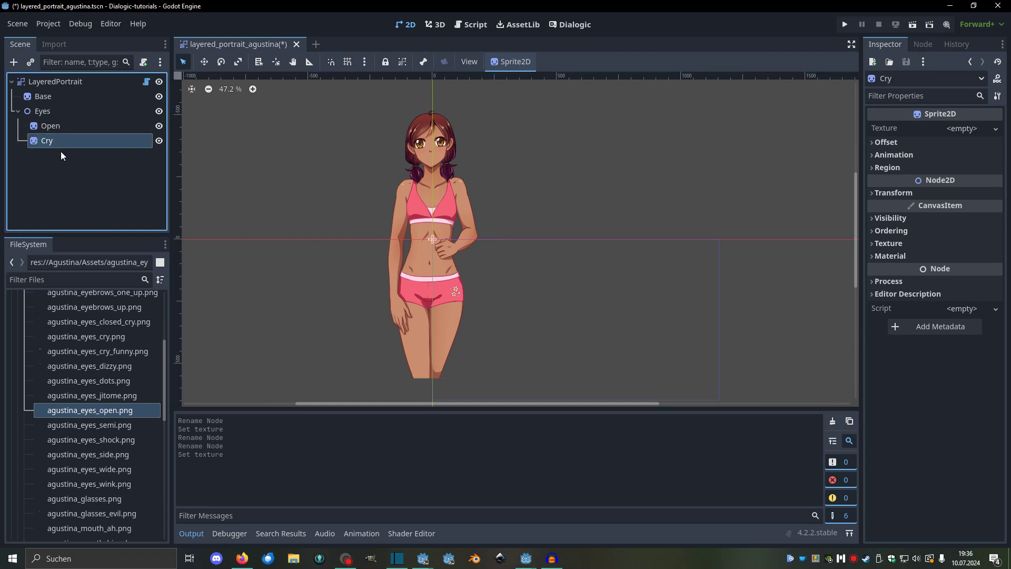
pyautogui.moveTo(86, 336); pyautogui.dragTo(951, 128)
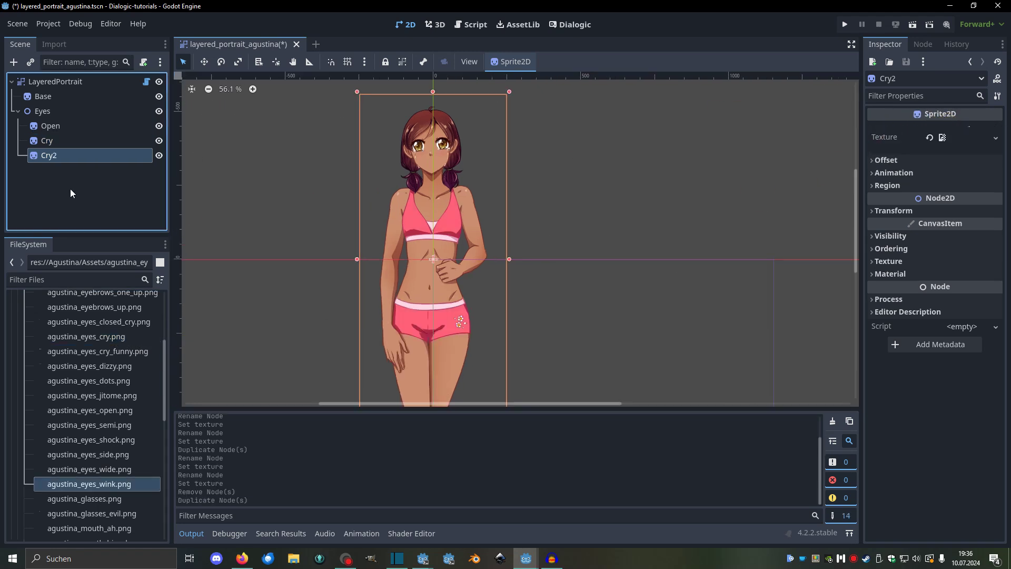
pyautogui.doubleClick(55, 157)
pyautogui.write('Wink')
pyautogui.press('Return')
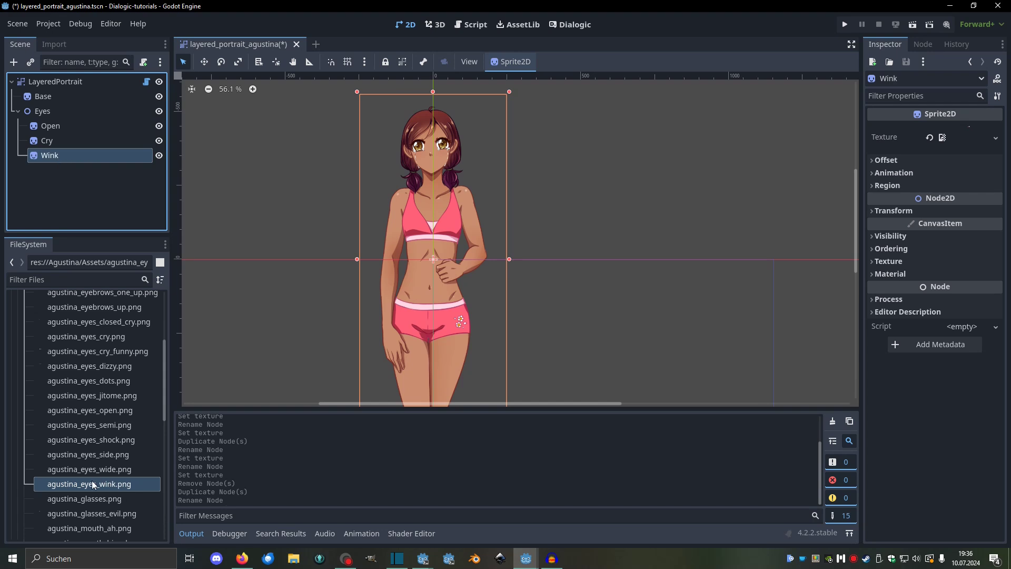
pyautogui.moveTo(94, 483); pyautogui.dragTo(969, 131)
# Hide the Wink and Cry eye layers and collapse the Eyes group
pyautogui.scroll(6, 442, 144)
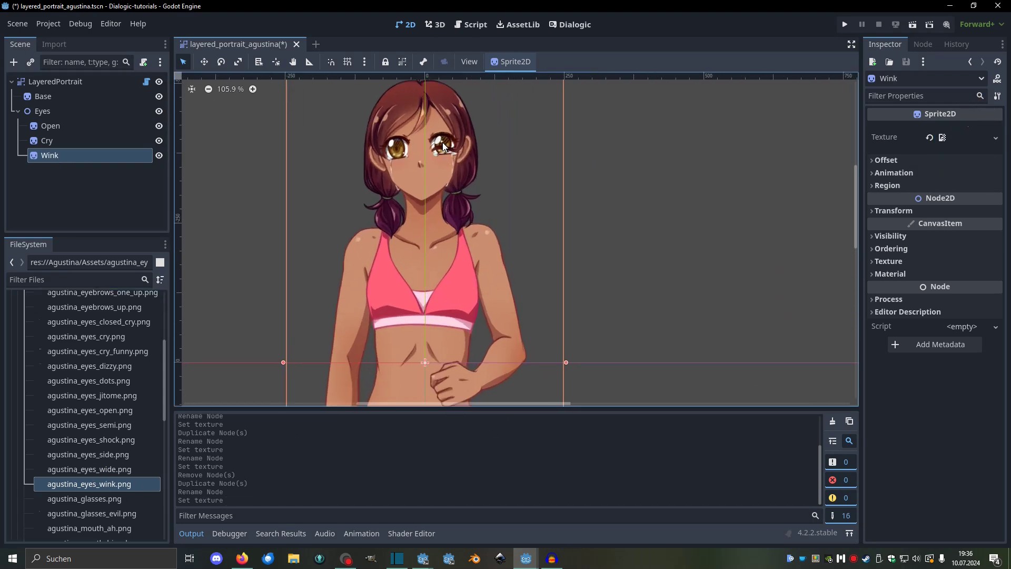
pyautogui.scroll(-2, 488, 150)
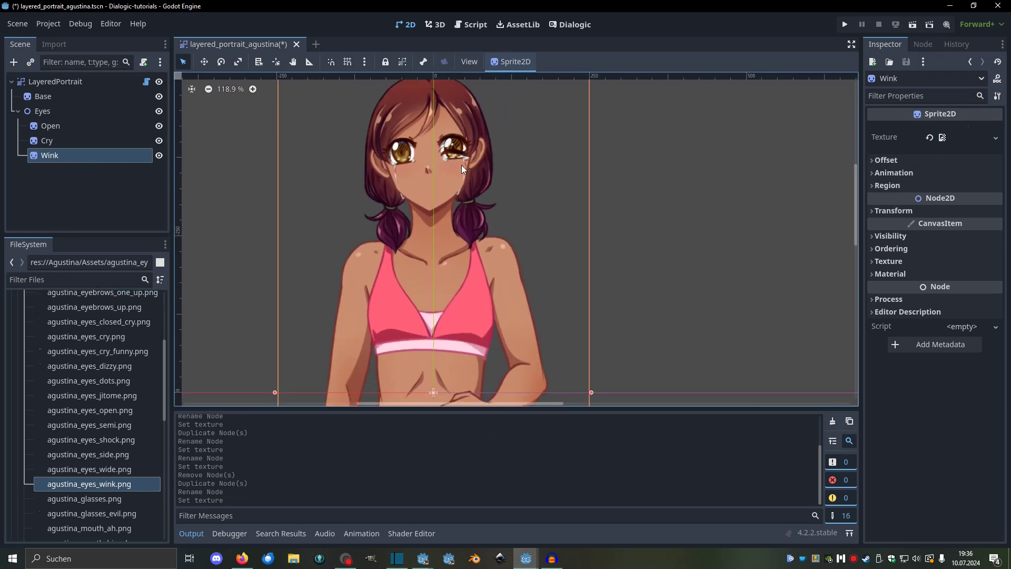
pyautogui.click(159, 155)
pyautogui.click(158, 141)
pyautogui.scroll(-1, 428, 215)
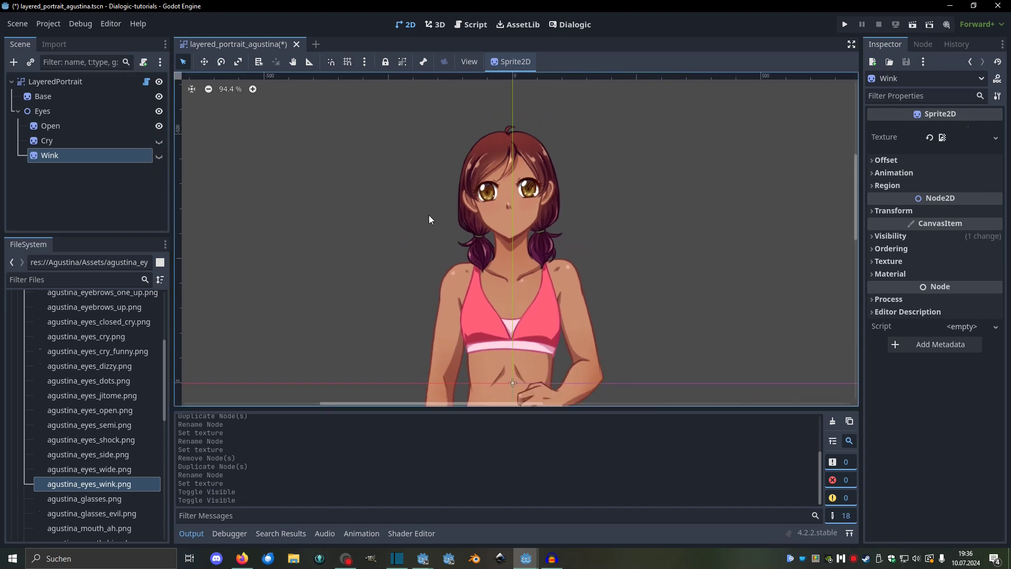
pyautogui.scroll(-1, 374, 188)
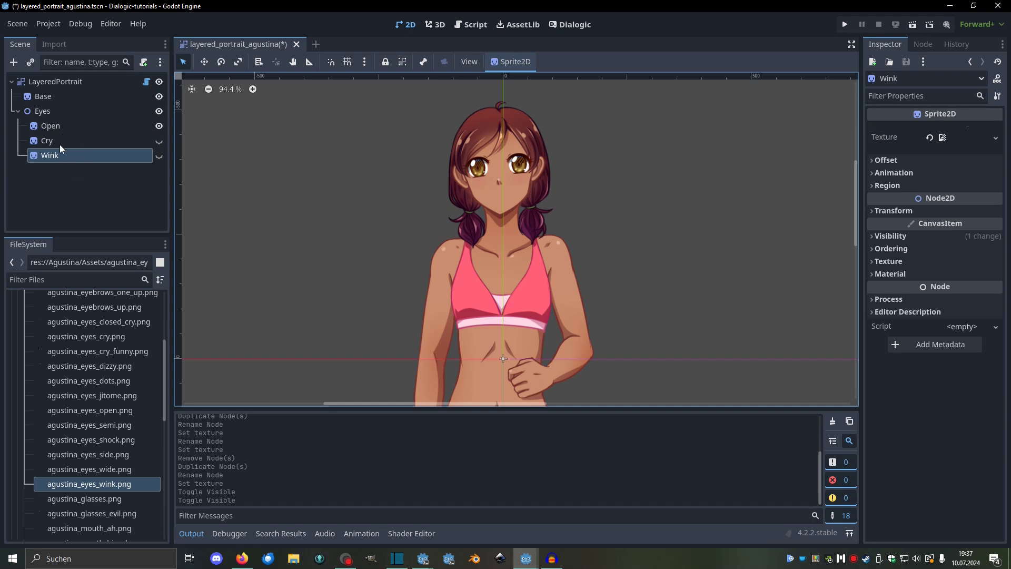
pyautogui.scroll(-1, 401, 216)
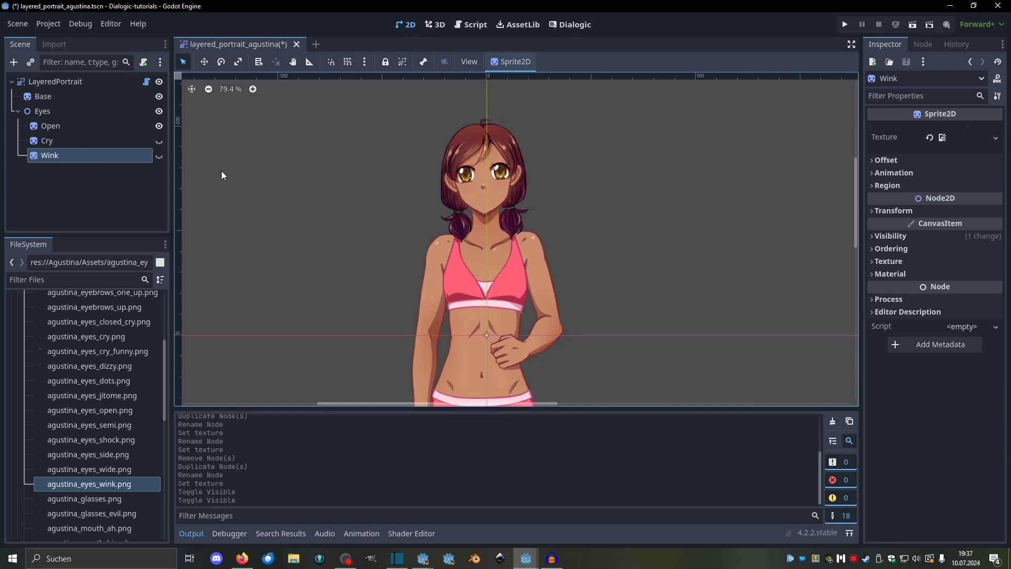
pyautogui.click(18, 111)
# Add a Node2D named Mouth under the LayeredPortrait root
pyautogui.click(37, 83)
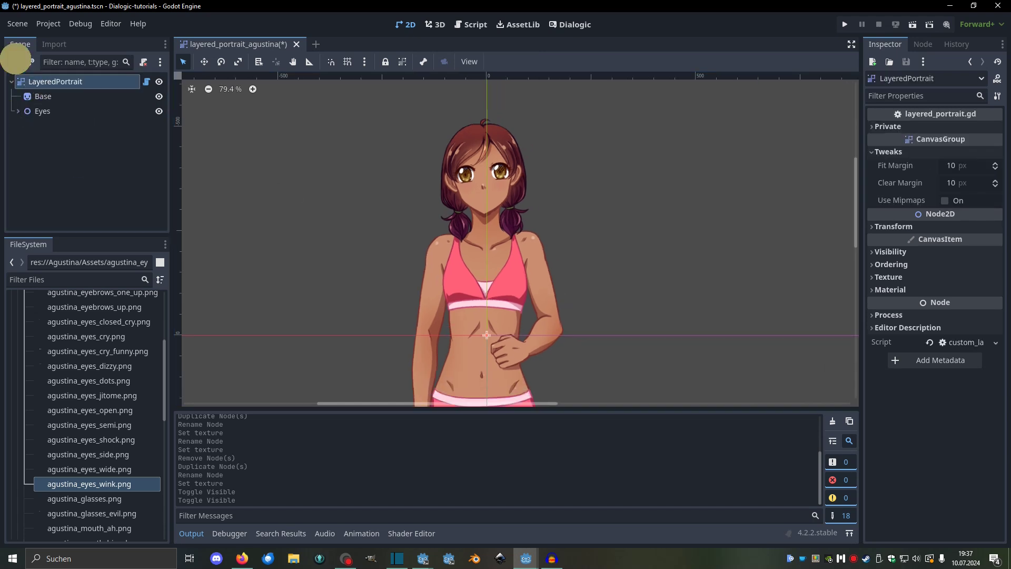
pyautogui.click(14, 62)
pyautogui.doubleClick(370, 210)
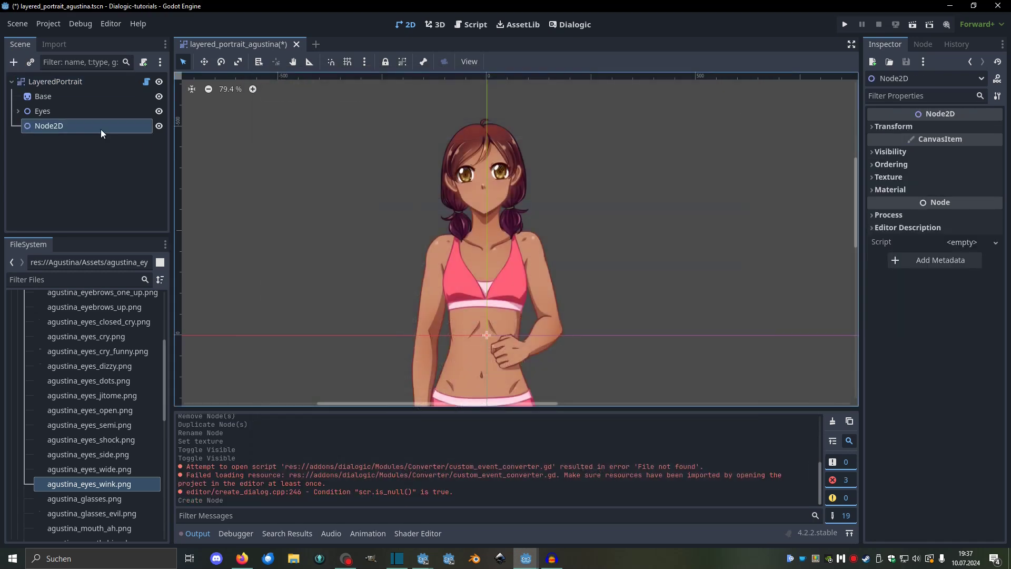
pyautogui.doubleClick(47, 124)
pyautogui.write('Mouth')
pyautogui.press('Return')
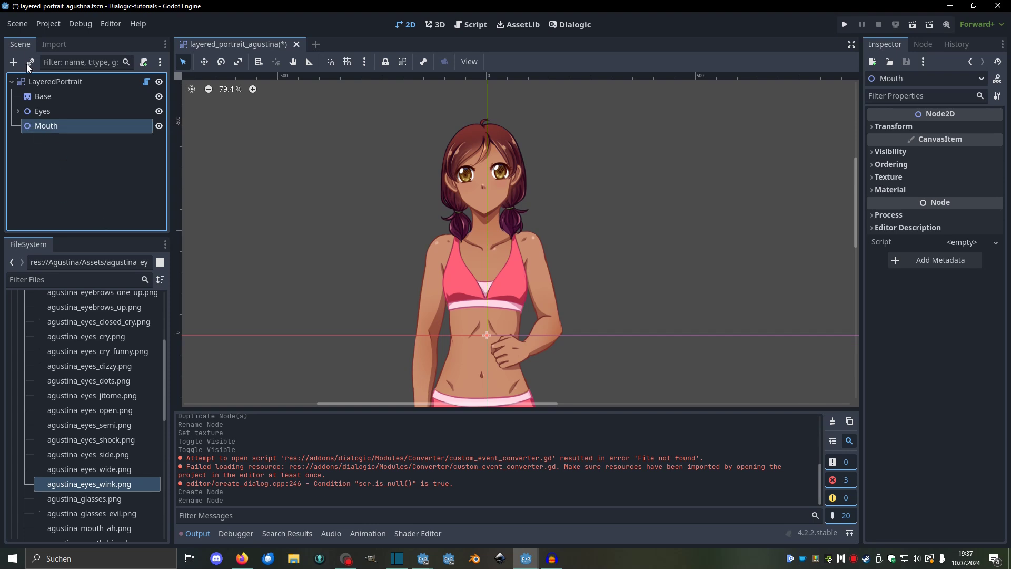
# Add a Sprite2D child named Happy under the Mouth group
pyautogui.click(14, 62)
pyautogui.click(269, 314)
pyautogui.doubleClick(270, 315)
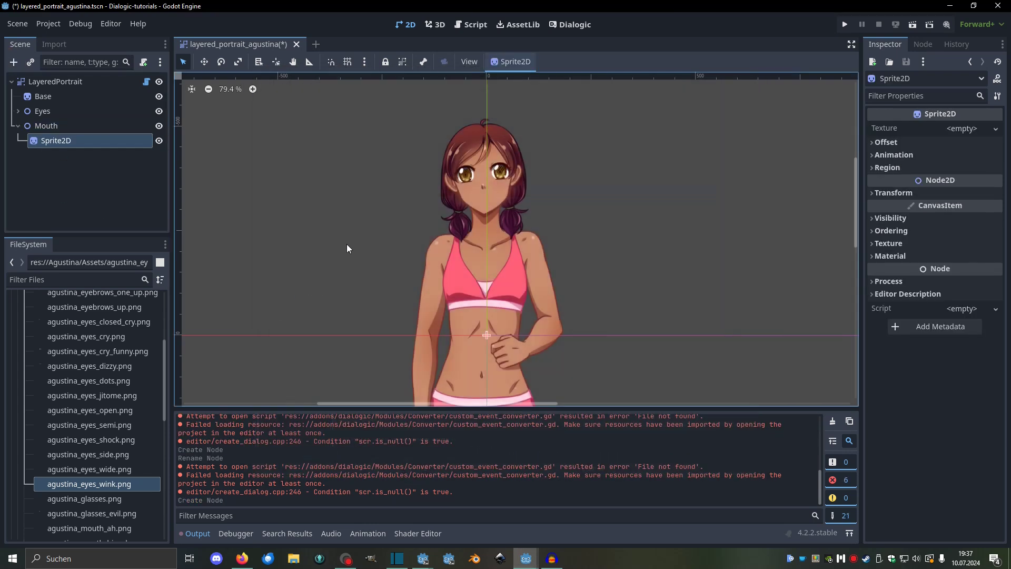
pyautogui.scroll(2, 72, 485)
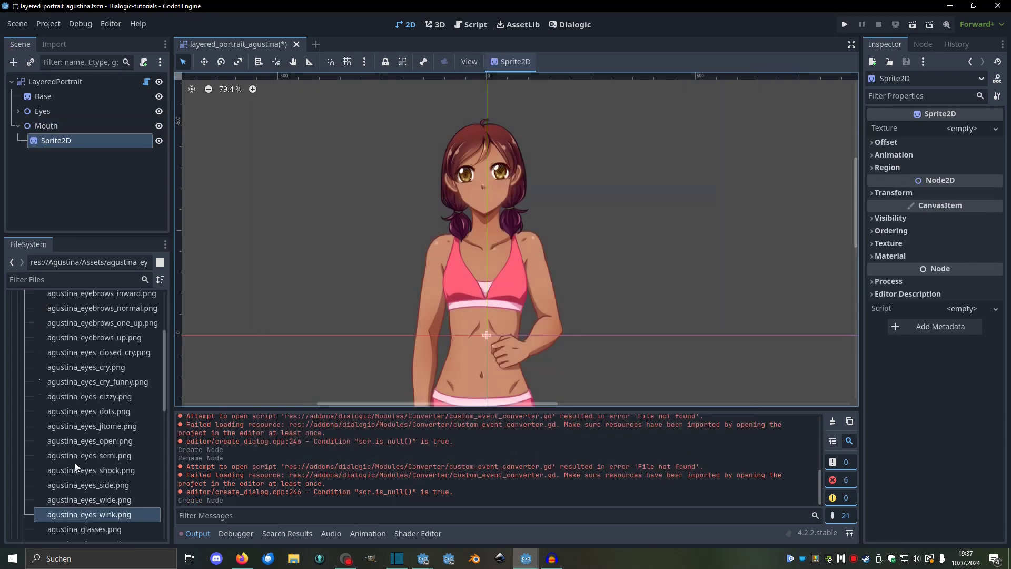
pyautogui.doubleClick(57, 140)
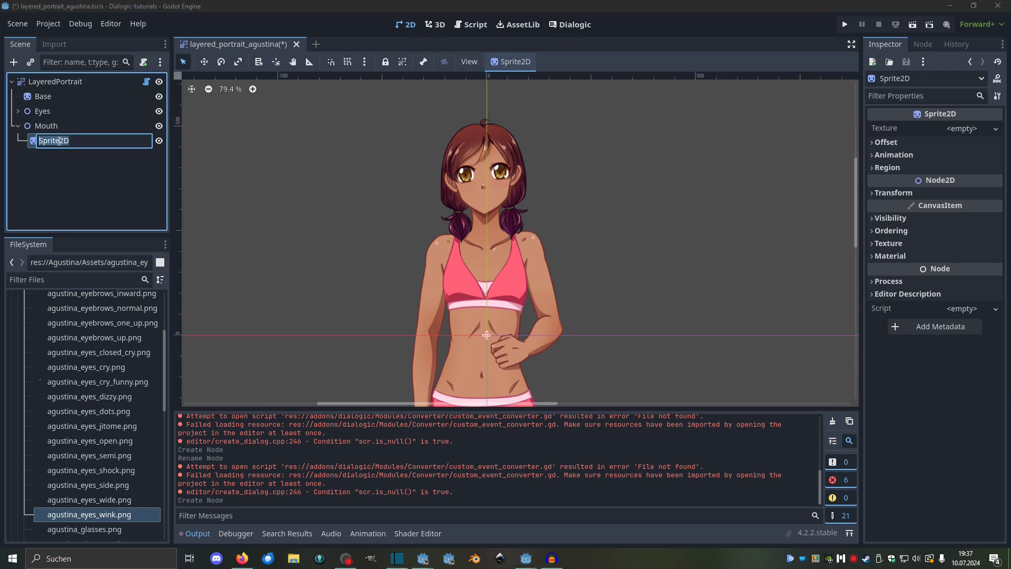
pyautogui.write('Happy')
pyautogui.press('Return')
pyautogui.scroll(-5, 84, 416)
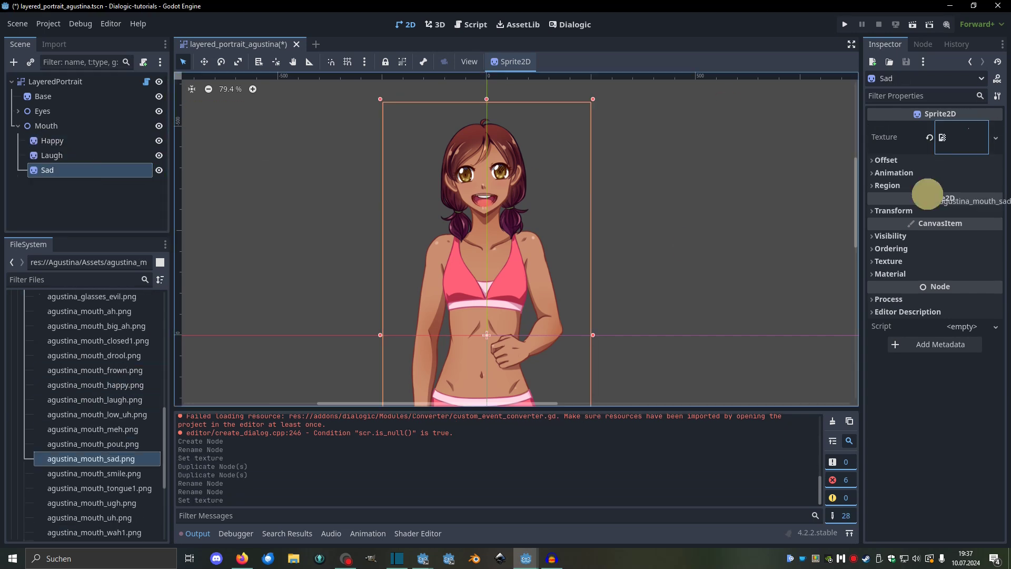
# Add an Eyebrows group node with a first sprite named Flat
pyautogui.click(13, 62)
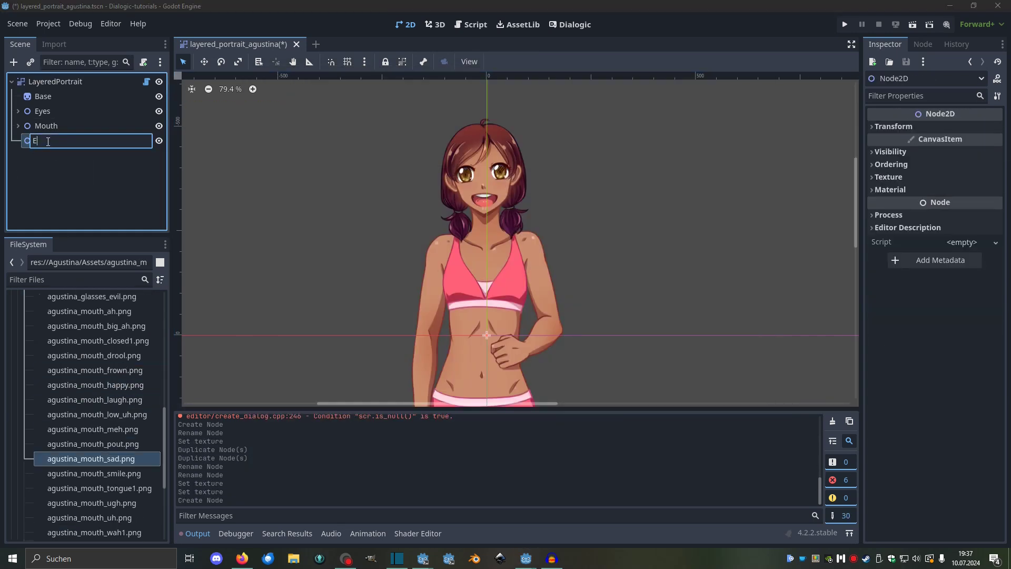
pyautogui.write('Eyebrows')
pyautogui.press('Return')
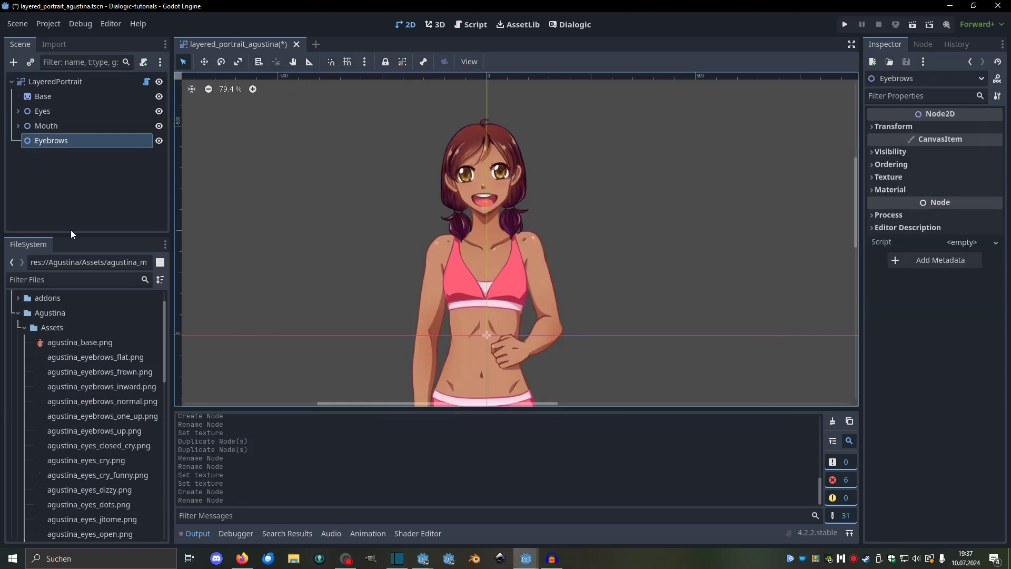
pyautogui.hotkey('ctrl', 'a')
pyautogui.press('Return')
pyautogui.doubleClick(68, 156)
pyautogui.write('Flat')
pyautogui.press('Return')
# Duplicate the Flat eyebrow sprite twice, naming the copies Normal and Up
pyautogui.hotkey('ctrl', 'd')
pyautogui.doubleClick(62, 169)
pyautogui.write('N')
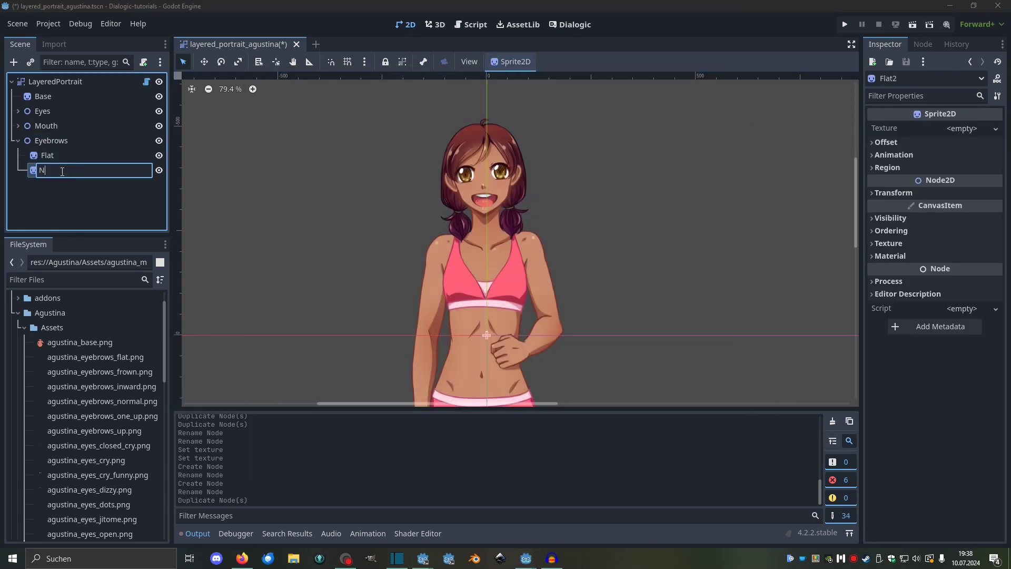
pyautogui.write('ormal')
pyautogui.press('Return')
pyautogui.hotkey('ctrl', 'd')
pyautogui.doubleClick(62, 184)
pyautogui.write('Up')
pyautogui.press('Return')
# Assign eyebrow textures to Normal, Up and Flat, hide Normal and Up, and collapse Eyebrows
pyautogui.moveTo(94, 430); pyautogui.dragTo(46, 185)
pyautogui.moveTo(102, 402); pyautogui.dragTo(54, 170)
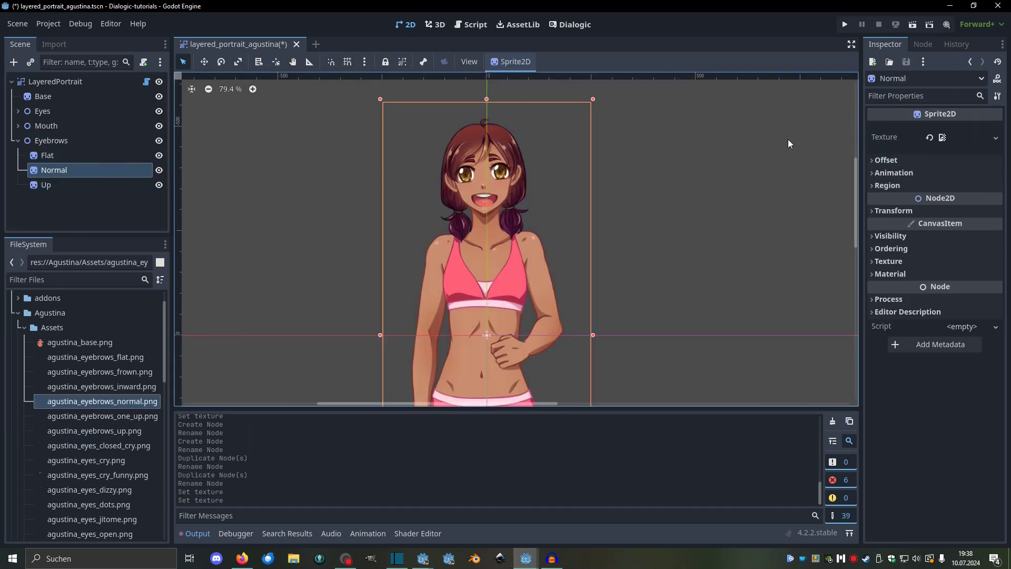
pyautogui.moveTo(95, 357); pyautogui.dragTo(47, 155)
pyautogui.click(159, 170)
pyautogui.click(159, 185)
pyautogui.click(18, 141)
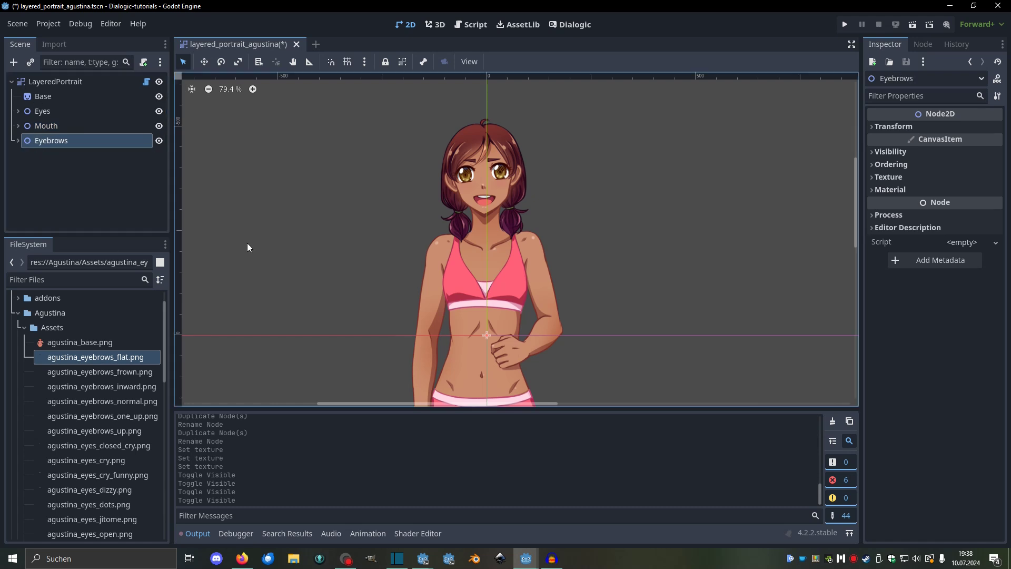
# Add a Node2D group named Clothes below Eyebrows in the scene tree
pyautogui.hotkey('ctrl', 'a')
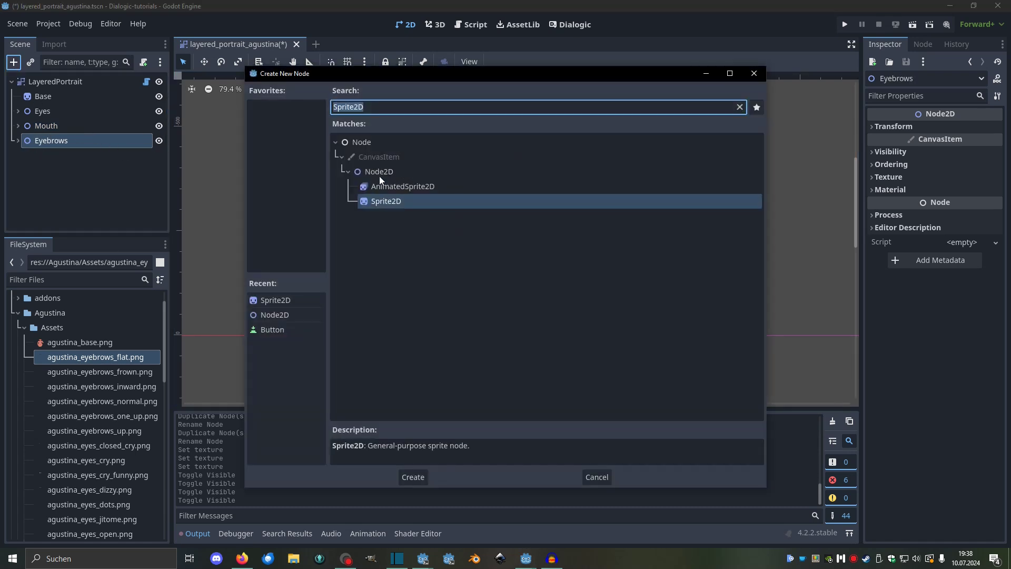
pyautogui.doubleClick(375, 169)
pyautogui.moveTo(55, 200); pyautogui.dragTo(42, 136)
pyautogui.doubleClick(47, 141)
pyautogui.write('Clothes')
pyautogui.press('Return')
pyautogui.moveTo(34, 153)
pyautogui.mouseDown()
pyautogui.moveTo(34, 136)
pyautogui.moveTo(46, 144)
pyautogui.mouseUp()
pyautogui.click(49, 199)
# Add a Sprite2D named Underwear under the Clothes group
pyautogui.click(14, 62)
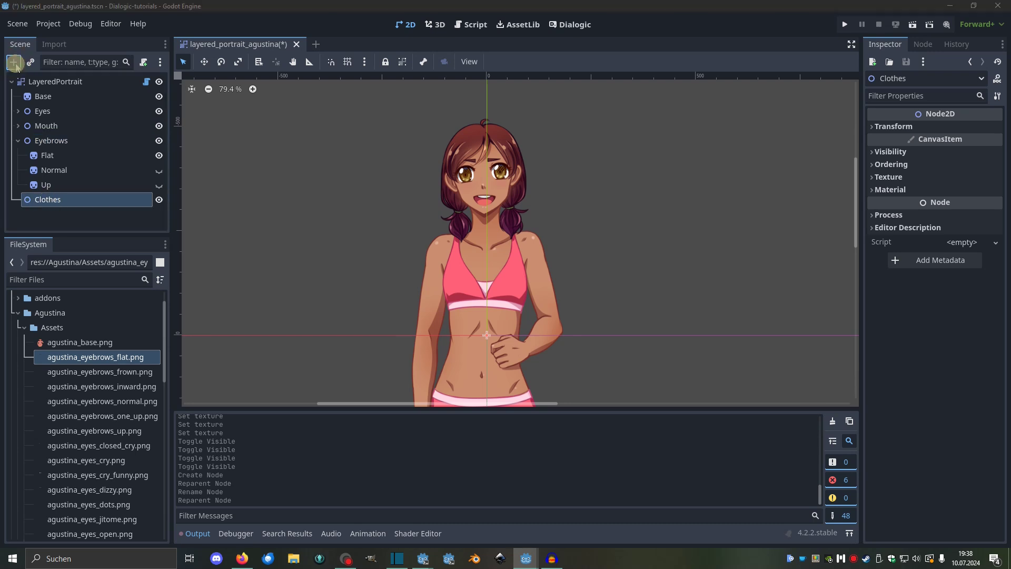
pyautogui.click(378, 205)
pyautogui.doubleClick(84, 216)
pyautogui.write('Underwear')
pyautogui.press('Return')
pyautogui.scroll(-1, 507, 277)
pyautogui.moveTo(507, 277); pyautogui.dragTo(499, 239, button='middle')
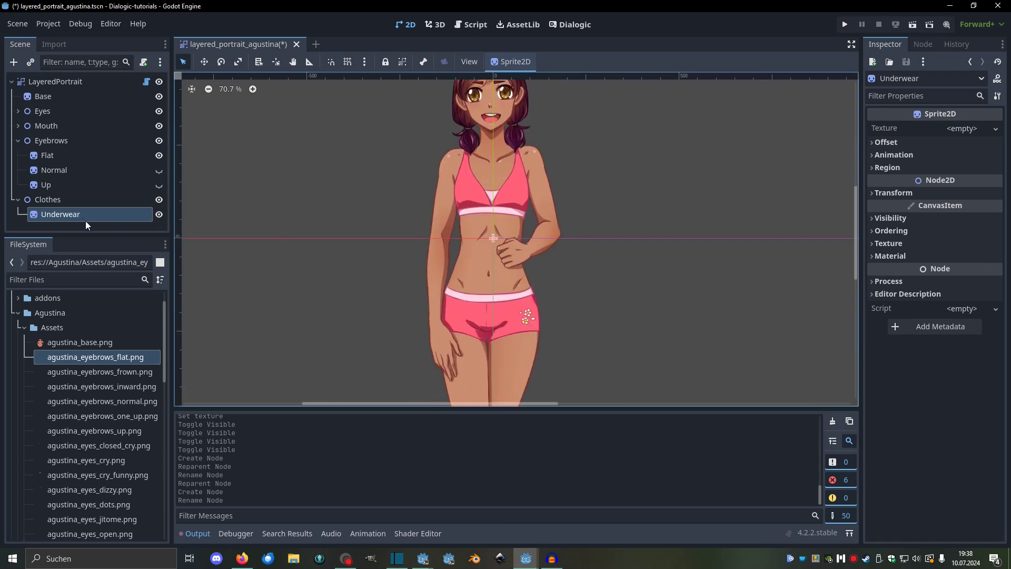
pyautogui.scroll(-1, 563, 244)
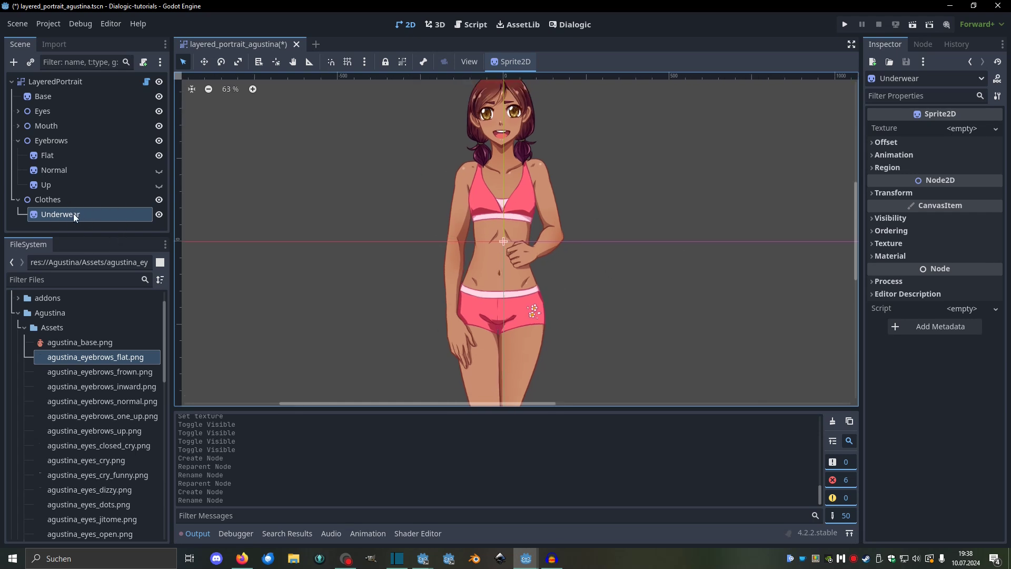
# Duplicate Underwear into a Swimsuit sprite with the swimsuit texture
pyautogui.hotkey('ctrl', 'd')
pyautogui.hotkey('ctrl', 'd')
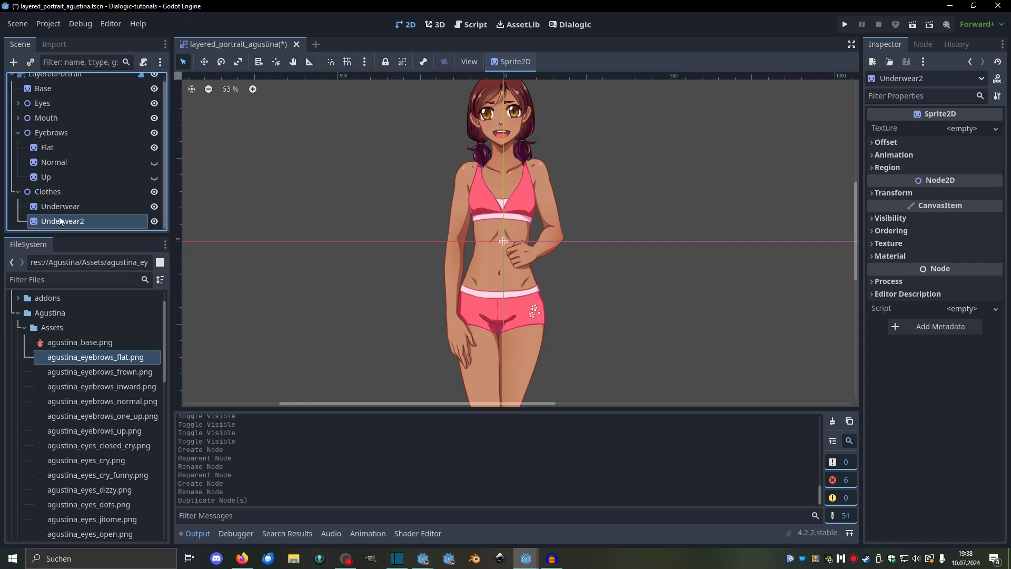
pyautogui.click(67, 210)
pyautogui.scroll(-10, 97, 385)
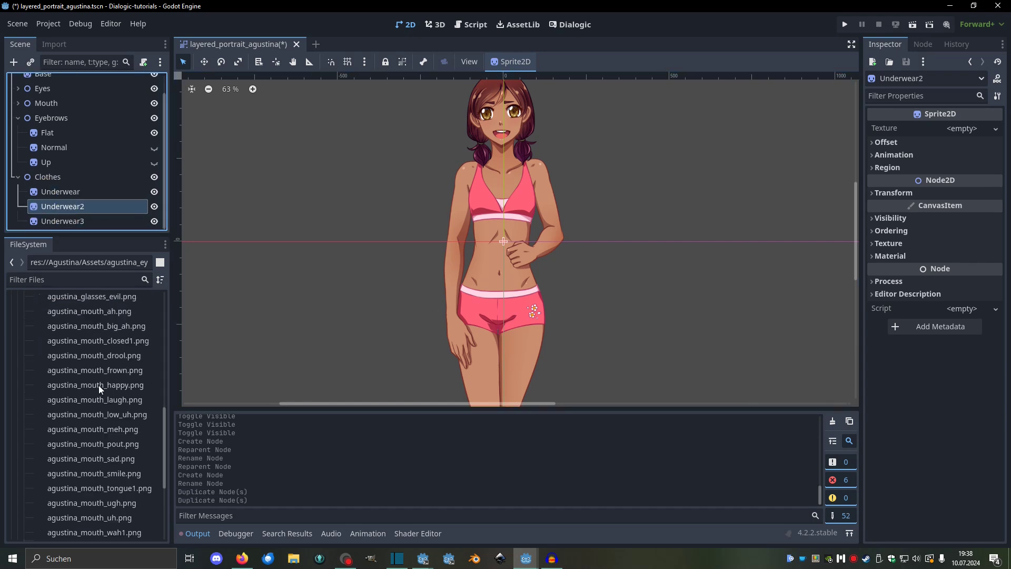
pyautogui.doubleClick(56, 208)
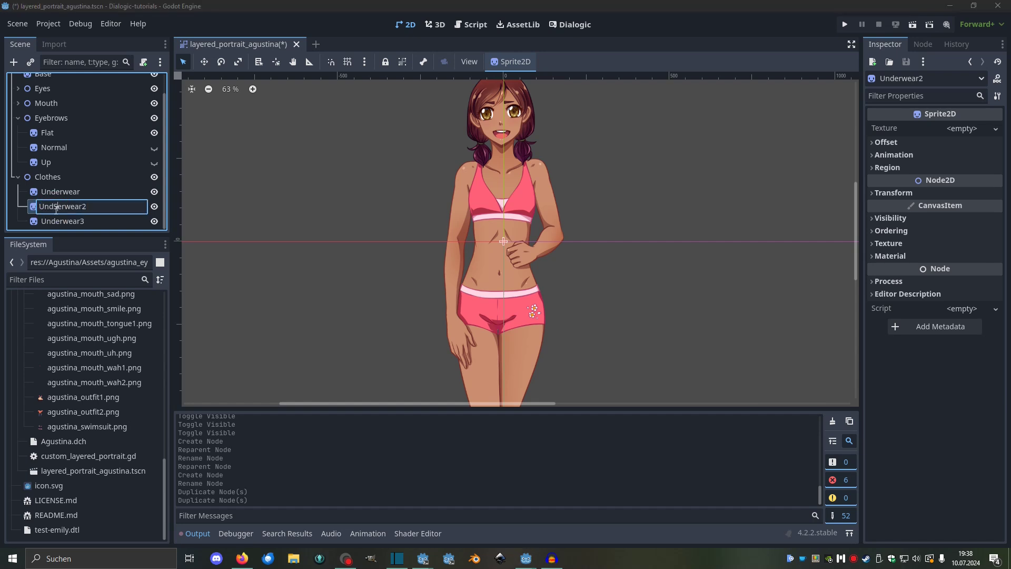
pyautogui.write('Swimsuit')
pyautogui.press('Return')
pyautogui.moveTo(84, 427); pyautogui.dragTo(57, 207)
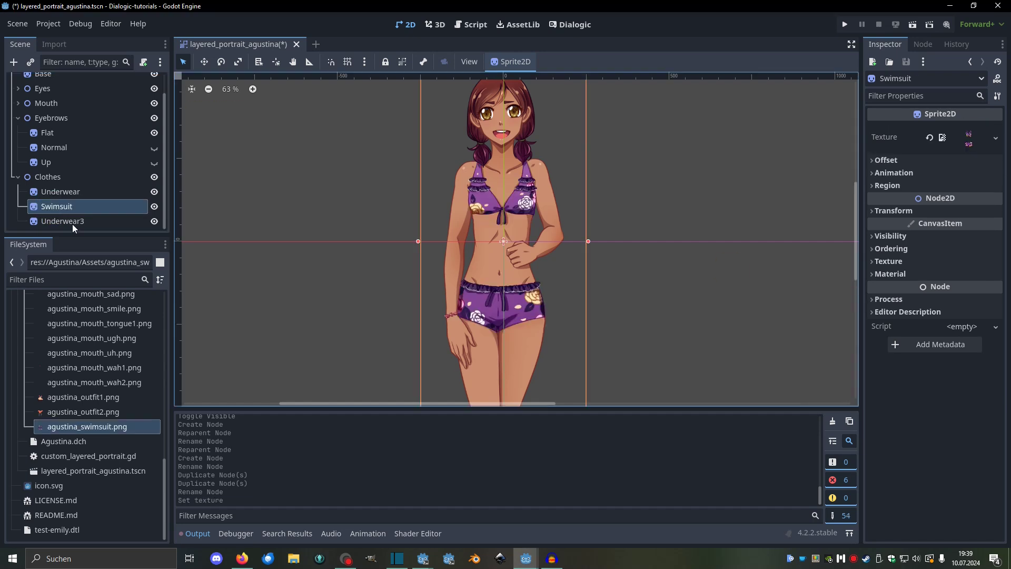
# Rename Underwear3 to Outfit1 with the outfit1 texture, then duplicate it as Outfit2
pyautogui.doubleClick(62, 221)
pyautogui.write('Outfit1')
pyautogui.press('Return')
pyautogui.moveTo(83, 397); pyautogui.dragTo(969, 138)
pyautogui.hotkey('ctrl', 'd')
# Toggle the clothing layers so only the Outfit1 dress shows, and save the scene
pyautogui.scroll(-2, 655, 223)
pyautogui.scroll(2, 655, 223)
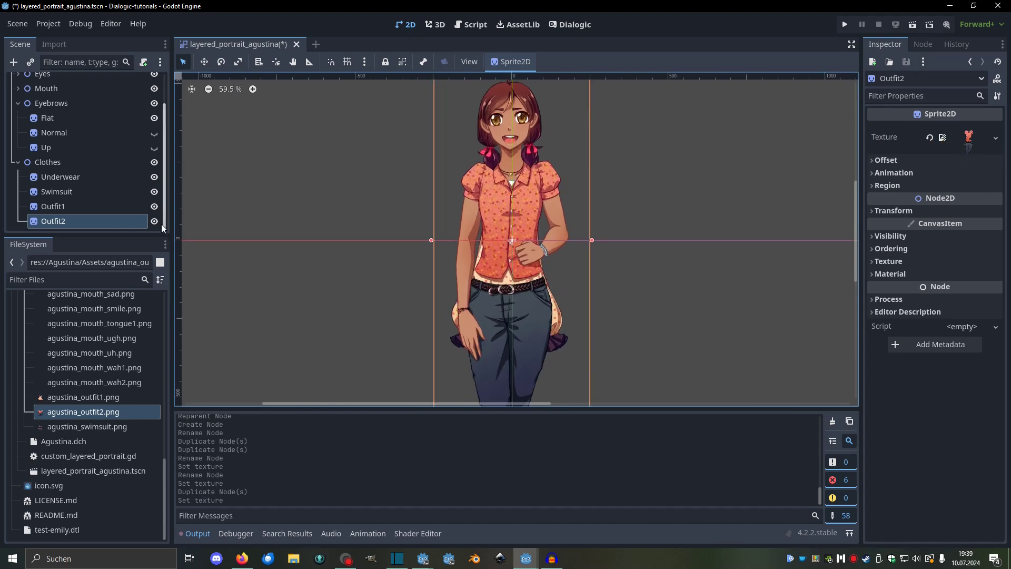
pyautogui.click(154, 221)
pyautogui.click(155, 207)
pyautogui.click(154, 192)
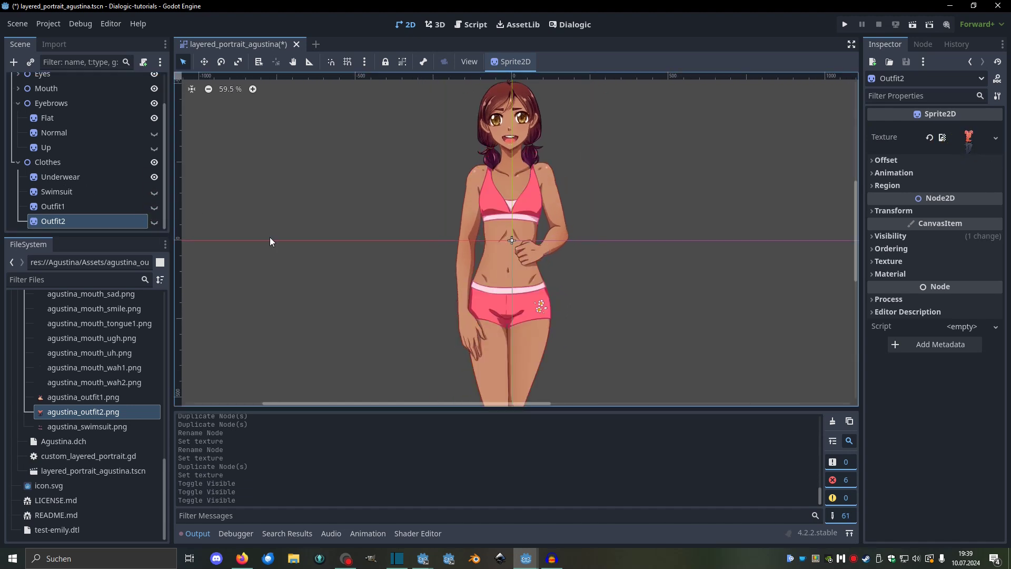
pyautogui.scroll(-2, 384, 256)
pyautogui.click(154, 177)
pyautogui.click(155, 191)
pyautogui.click(154, 191)
pyautogui.click(154, 206)
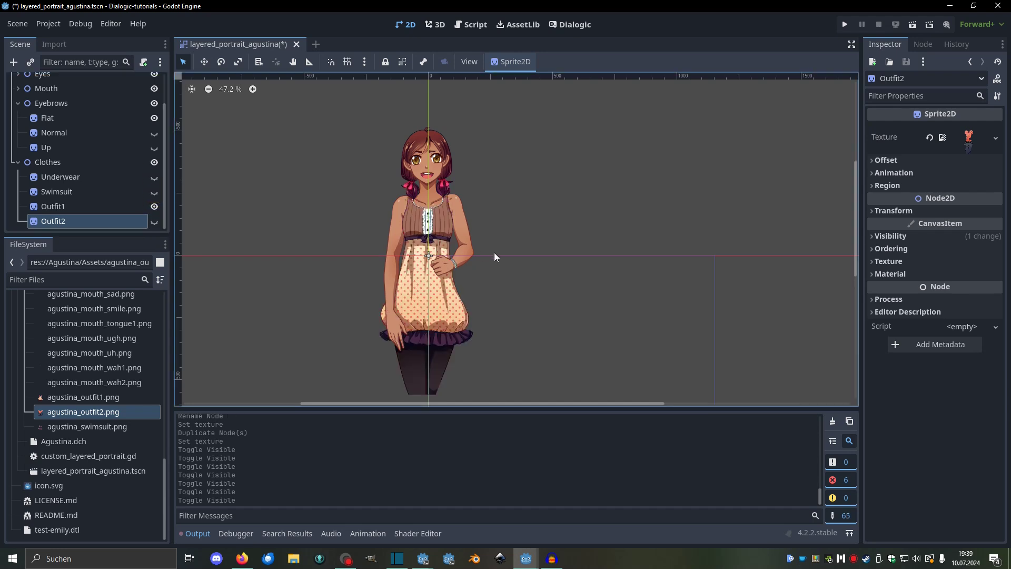
pyautogui.hotkey('ctrl', 's')
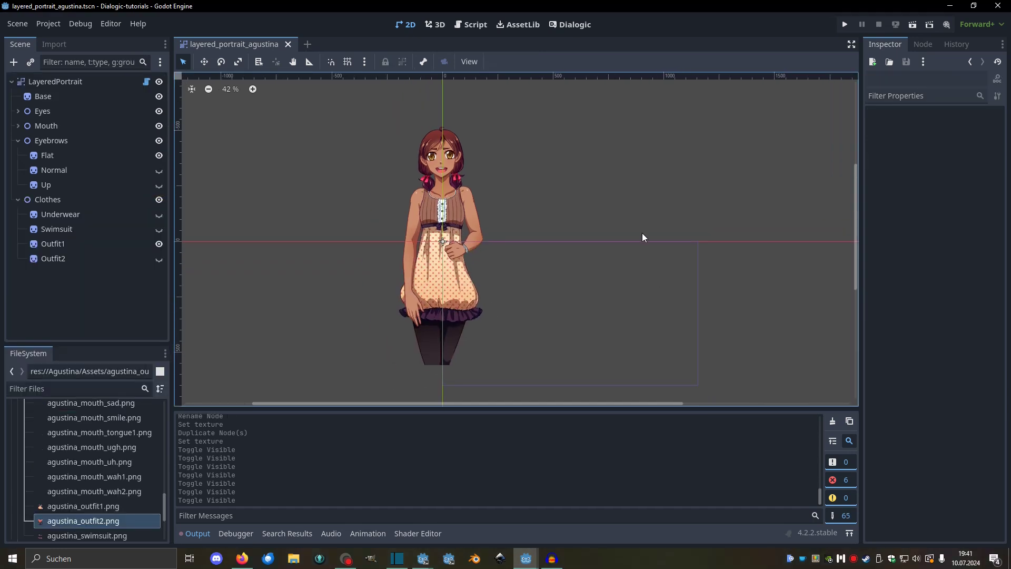
# Return to the Dialogic character editor to preview Agustina's layered Default portrait
pyautogui.scroll(1, 479, 228)
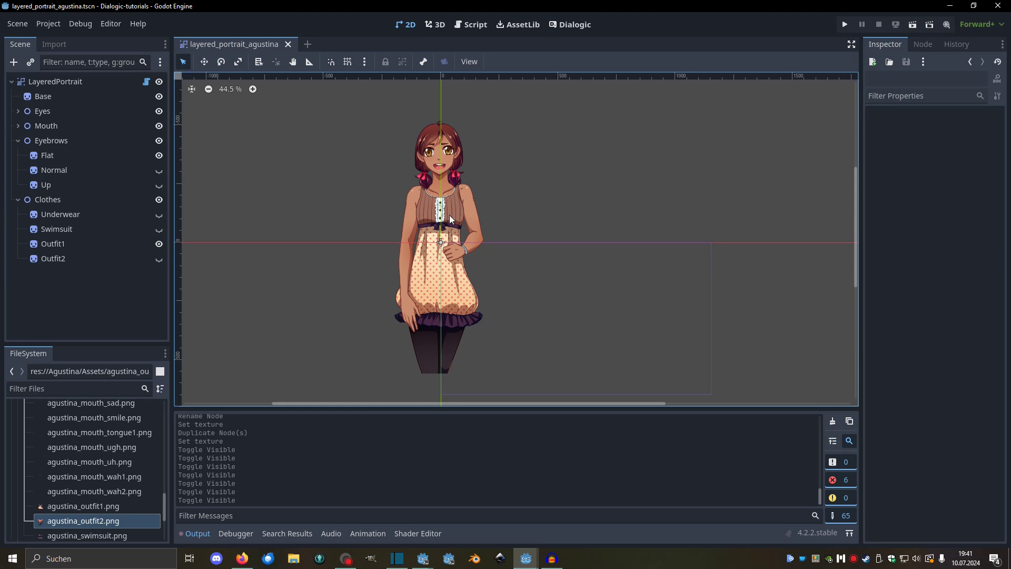
pyautogui.click(562, 25)
pyautogui.moveTo(674, 211)
pyautogui.mouseDown()
pyautogui.moveTo(661, 214)
pyautogui.moveTo(671, 217)
pyautogui.mouseUp()
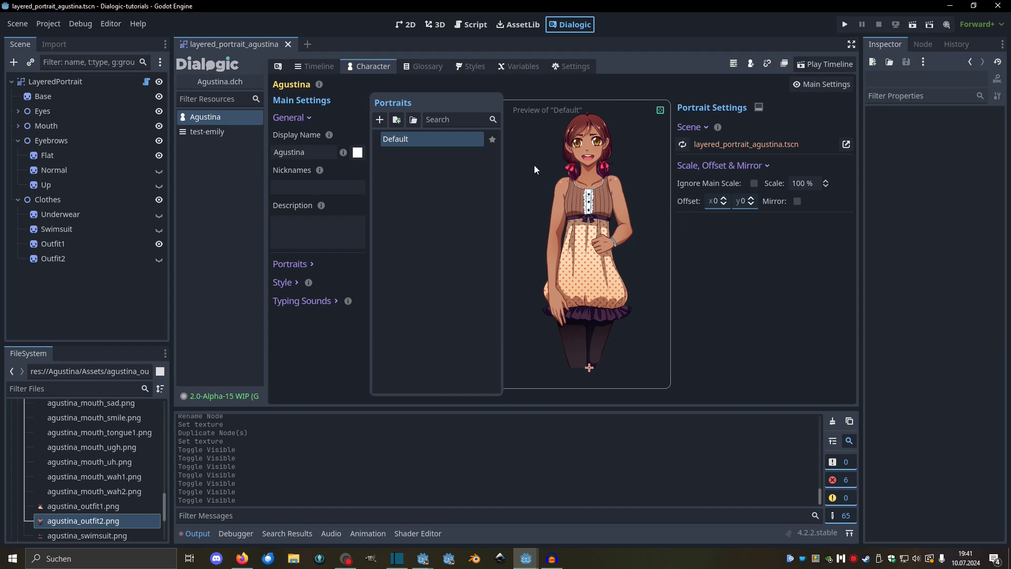
# Open test-emily, expand its Join and Update events and the Eyes group, and edit Join's extra data
pyautogui.click(202, 131)
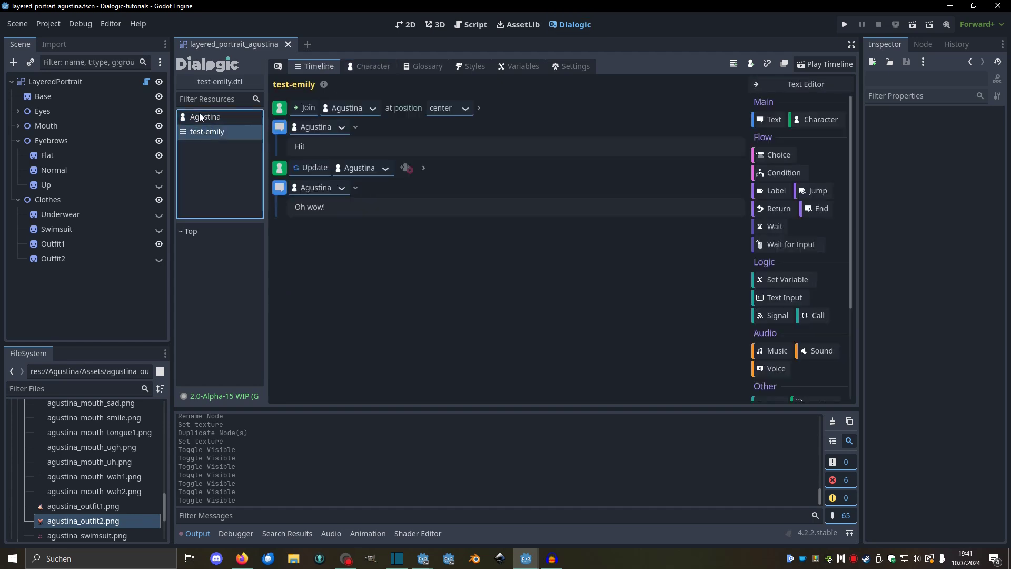
pyautogui.click(519, 109)
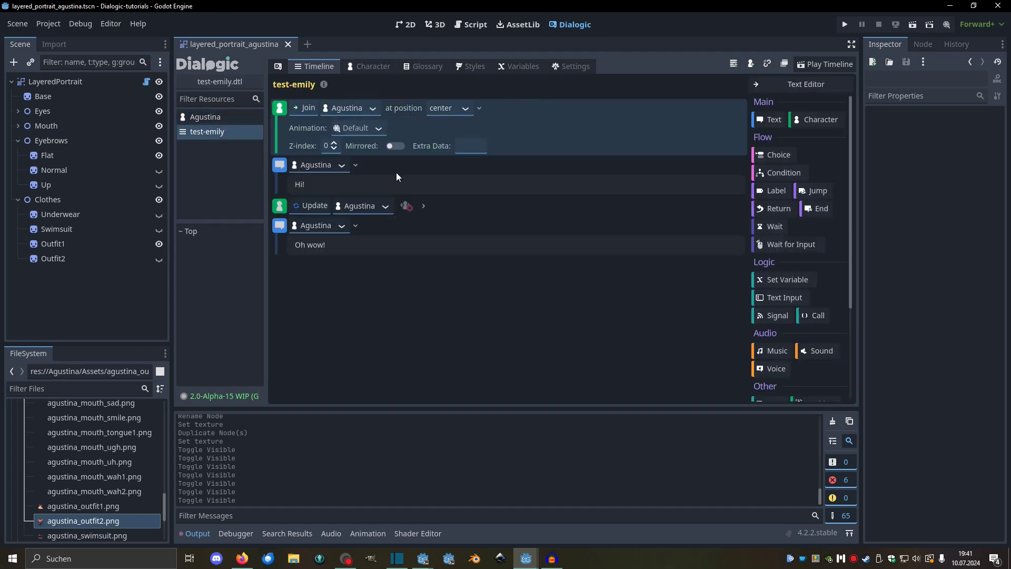
pyautogui.click(457, 209)
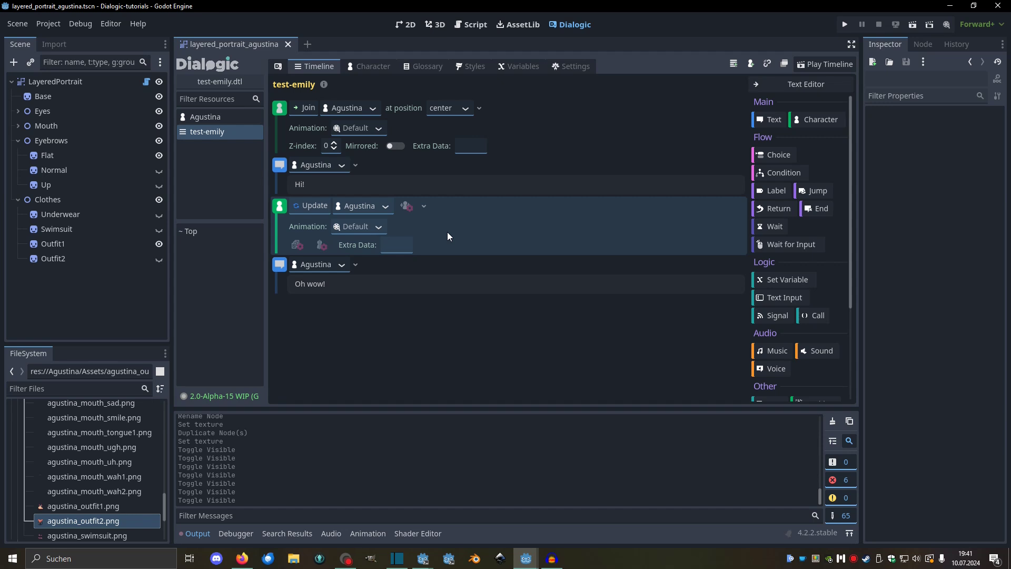
pyautogui.click(428, 142)
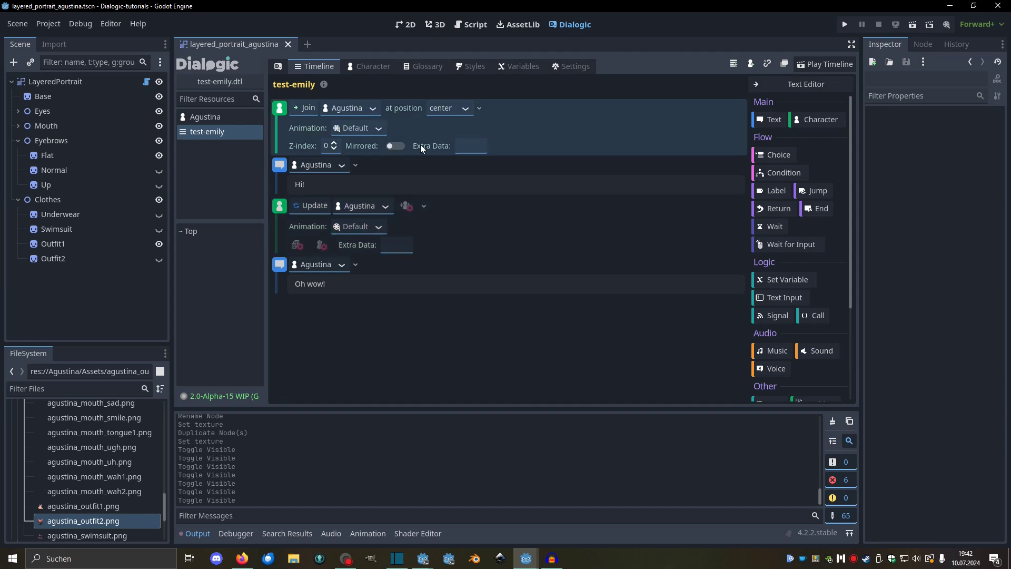
pyautogui.click(463, 151)
pyautogui.click(429, 238)
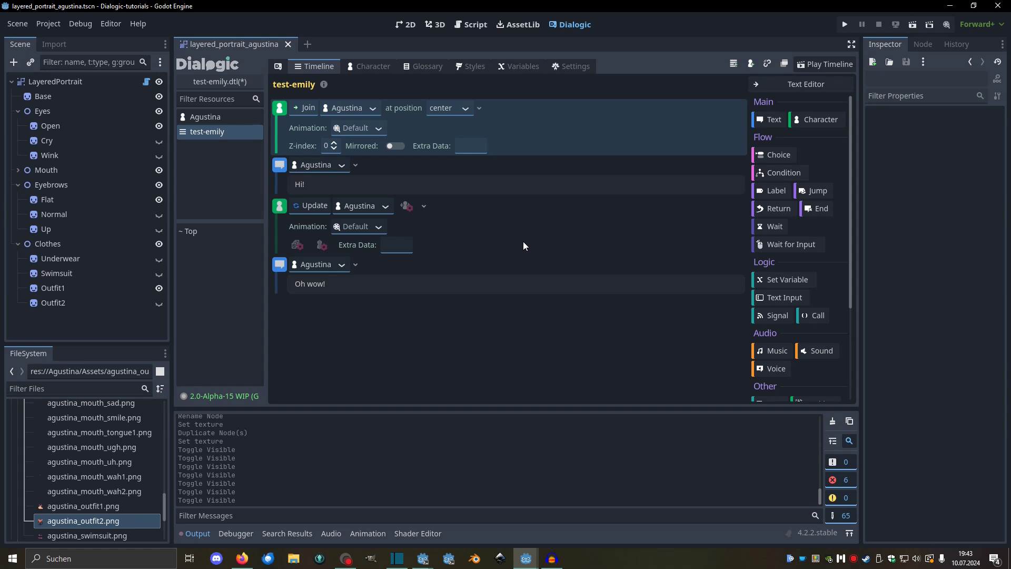
pyautogui.click(468, 144)
# Try trial words (shoe, hide, set) in the Join event's Extra Data field, then empty it
pyautogui.write('shoe')
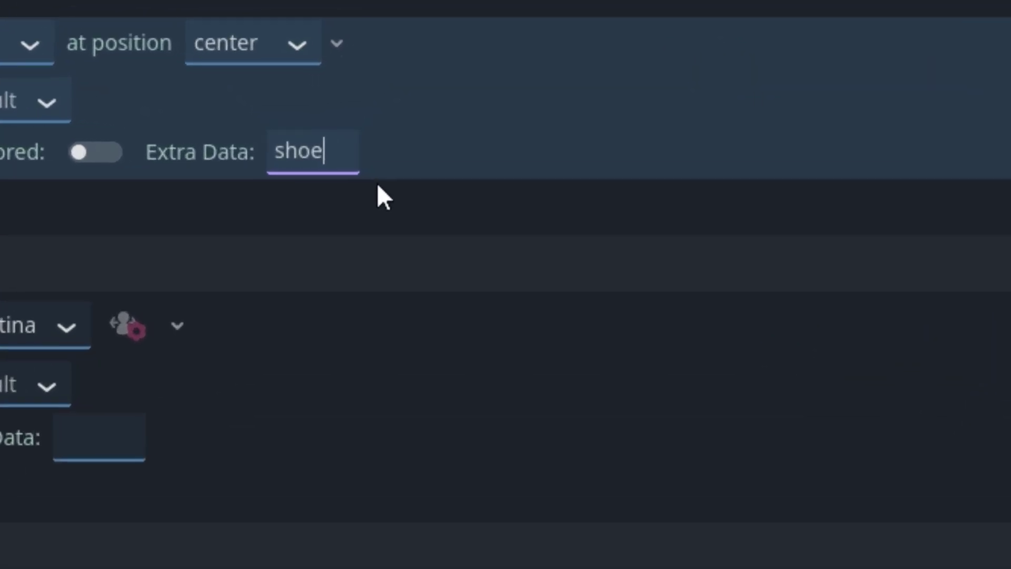
pyautogui.press('BackSpace')
pyautogui.write('w')
pyautogui.hotkey('ctrl', 'a')
pyautogui.write('hide')
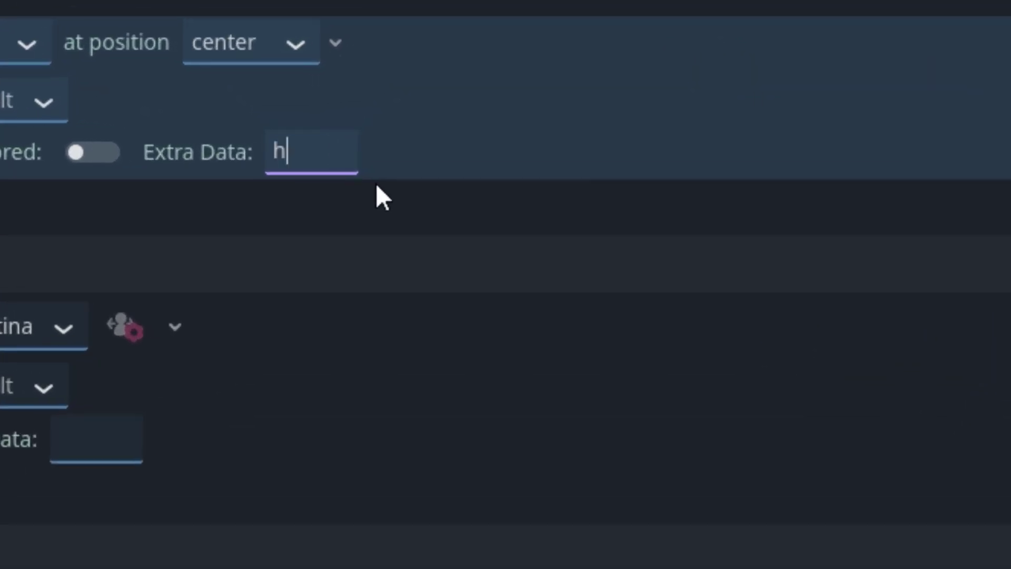
pyautogui.press('BackSpace')
pyautogui.press('BackSpace')
pyautogui.press('BackSpace')
pyautogui.press('BackSpace')
pyautogui.write('set')
pyautogui.press('BackSpace')
pyautogui.press('BackSpace')
pyautogui.press('BackSpace')
# Enter 'set Eyes/Open, set Mouth/Sad, set Clothes/Swimsuit' as the Join event's extra data
pyautogui.write('set')
pyautogui.click(283, 146)
pyautogui.click(331, 159)
pyautogui.write('Eyes/')
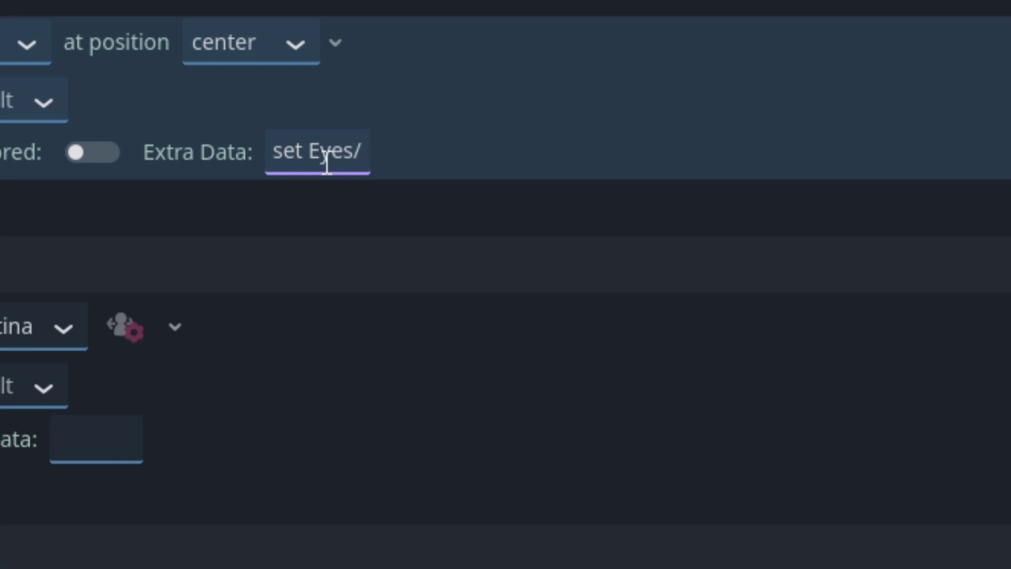
pyautogui.write('Open')
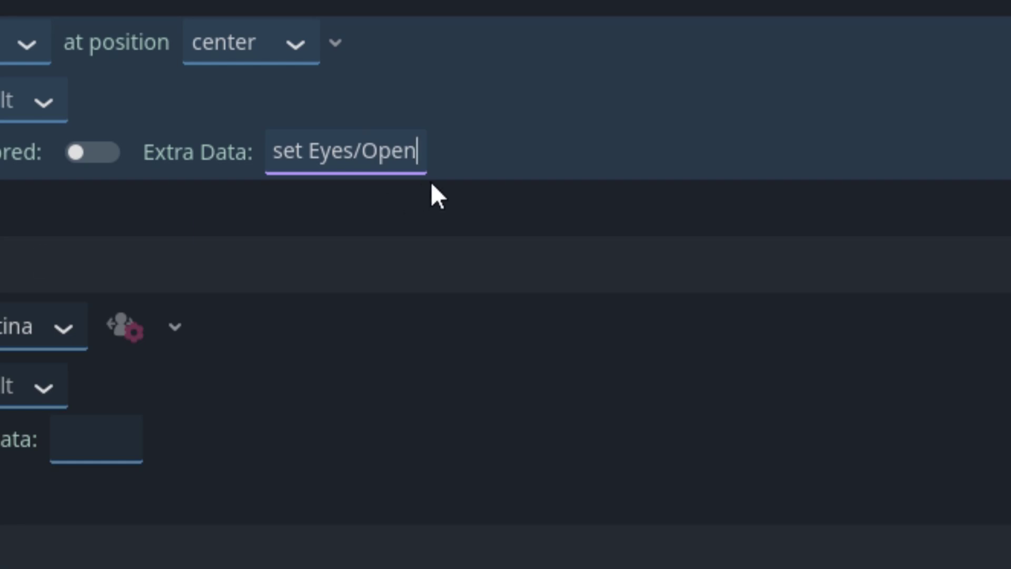
pyautogui.write(', set ')
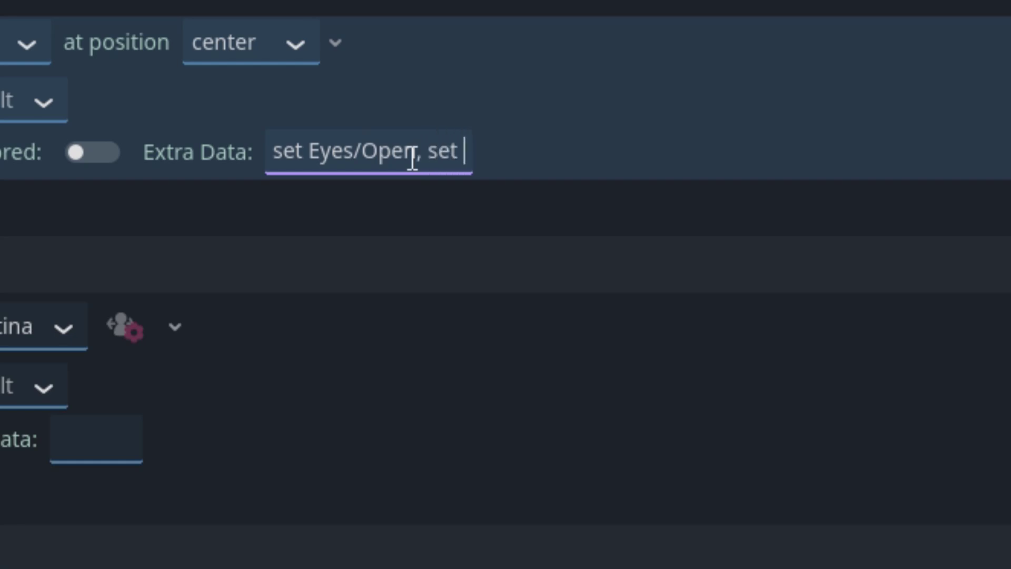
pyautogui.write('Mouth/Sad, set Clothes/')
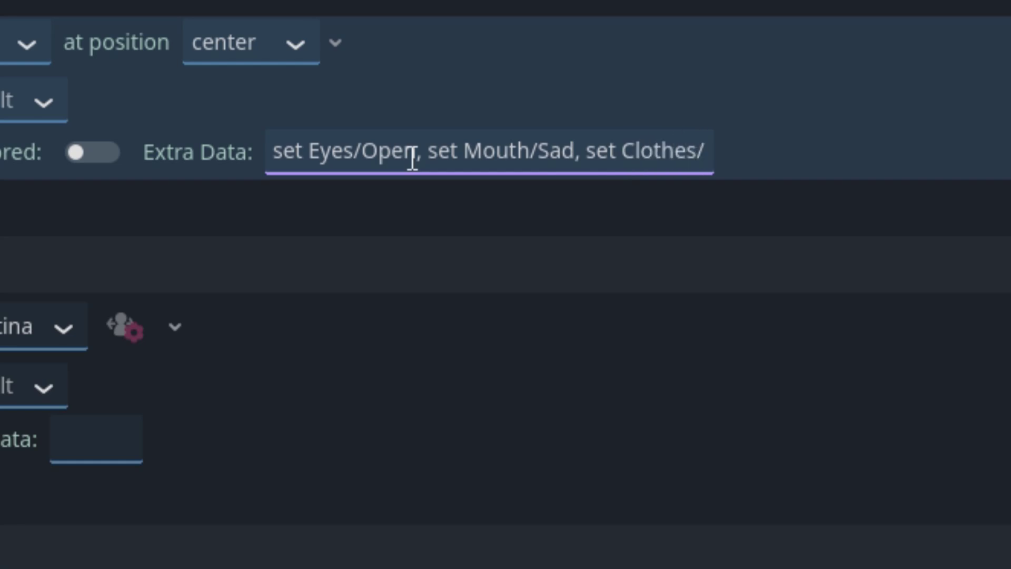
pyautogui.write('Swimsuit')
# Save test-emily, test-play it to see Agustina join in the swimsuit, then close the game window
pyautogui.click(506, 85)
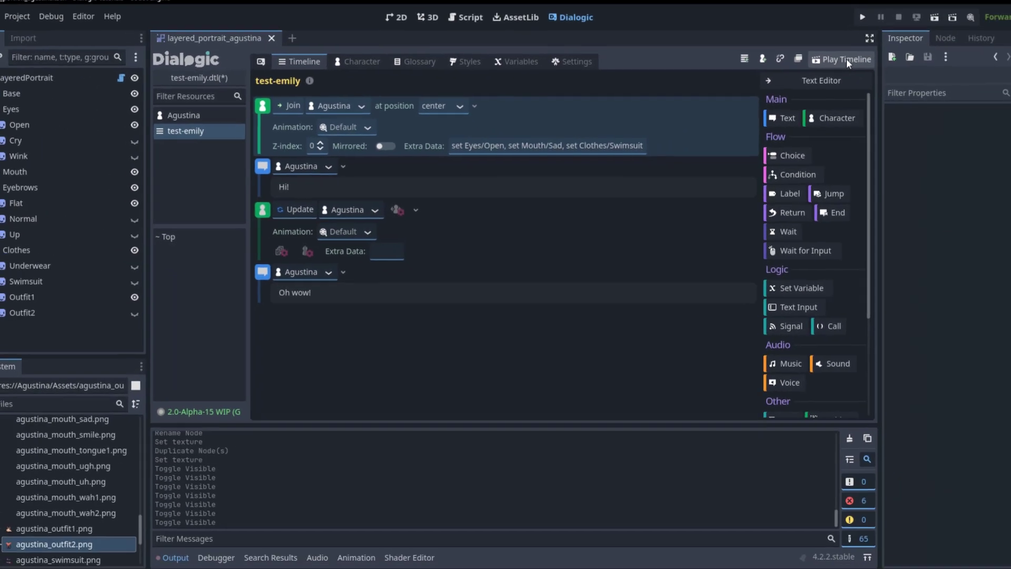
pyautogui.click(846, 59)
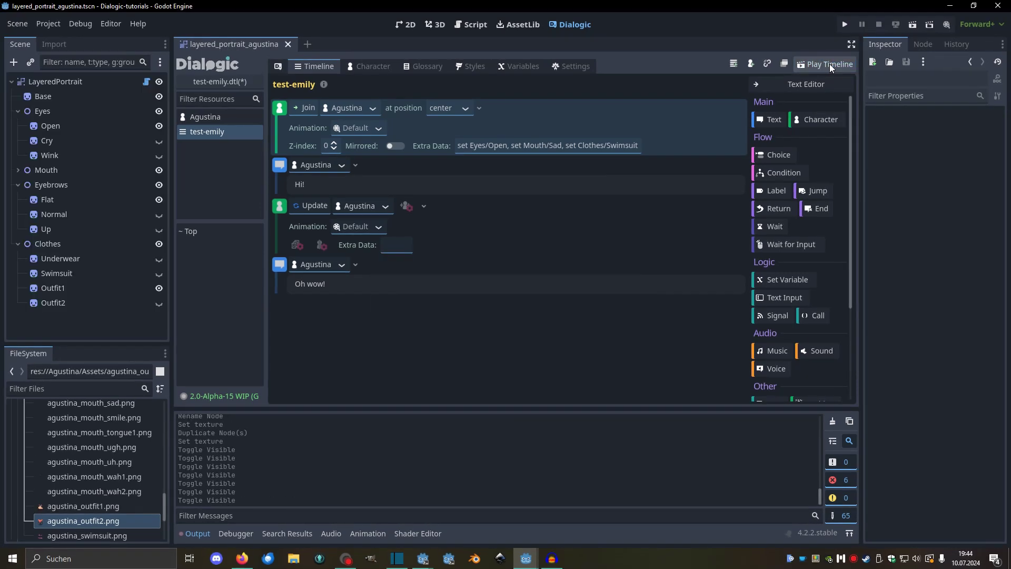
pyautogui.click(829, 65)
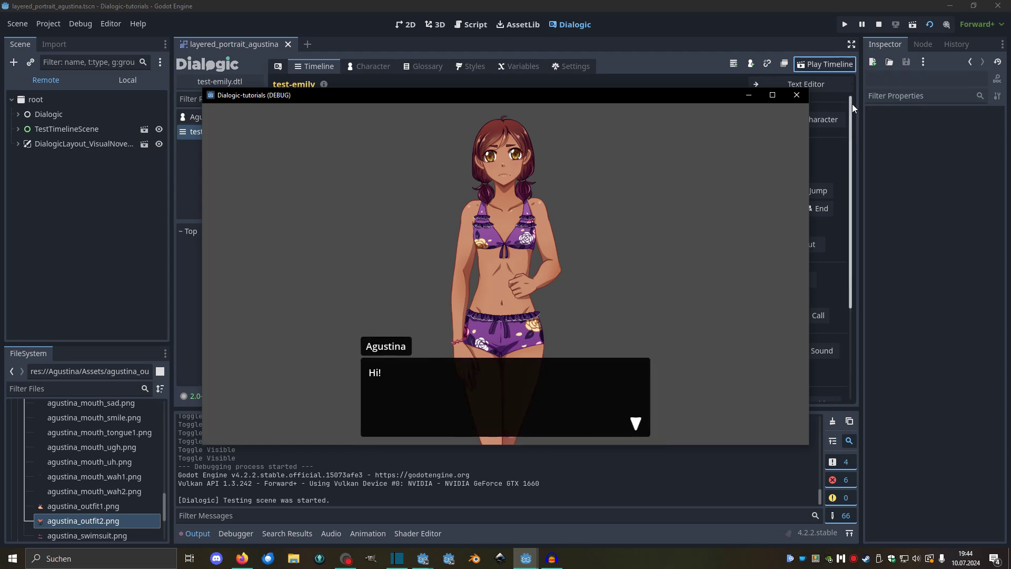
pyautogui.click(803, 95)
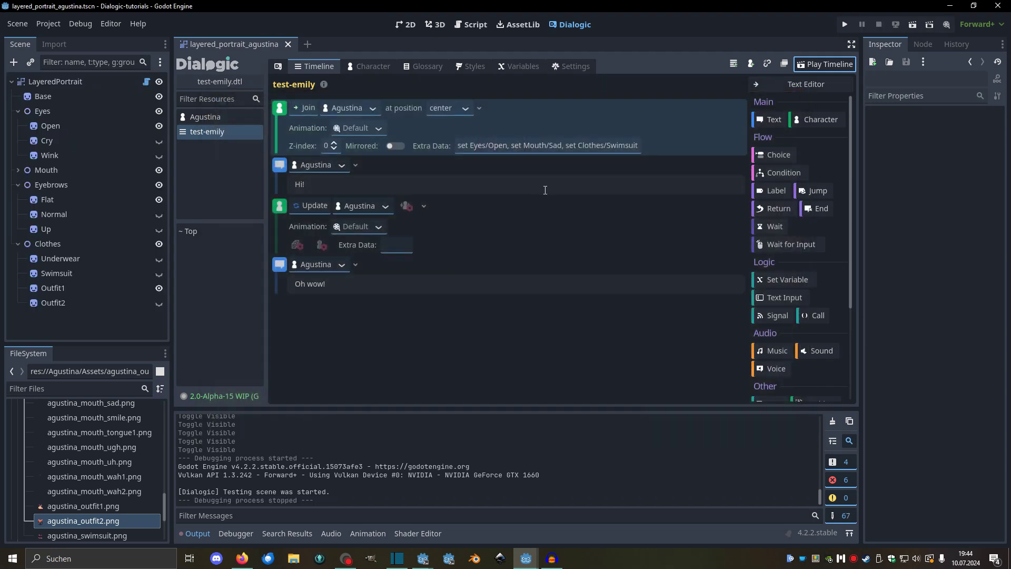
# Enter 'set Eyes/Wink, set Mouth/Laugh, set Clothes/Outfit2' as the Update event's extra data, fixing the Outfit2 typo
pyautogui.click(397, 246)
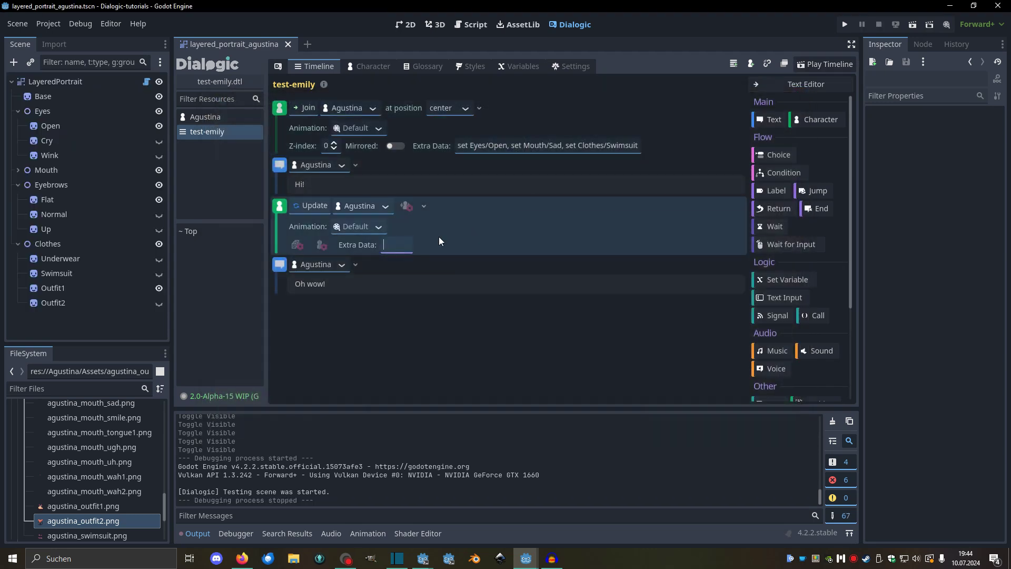
pyautogui.write('set Eyes/Wink,')
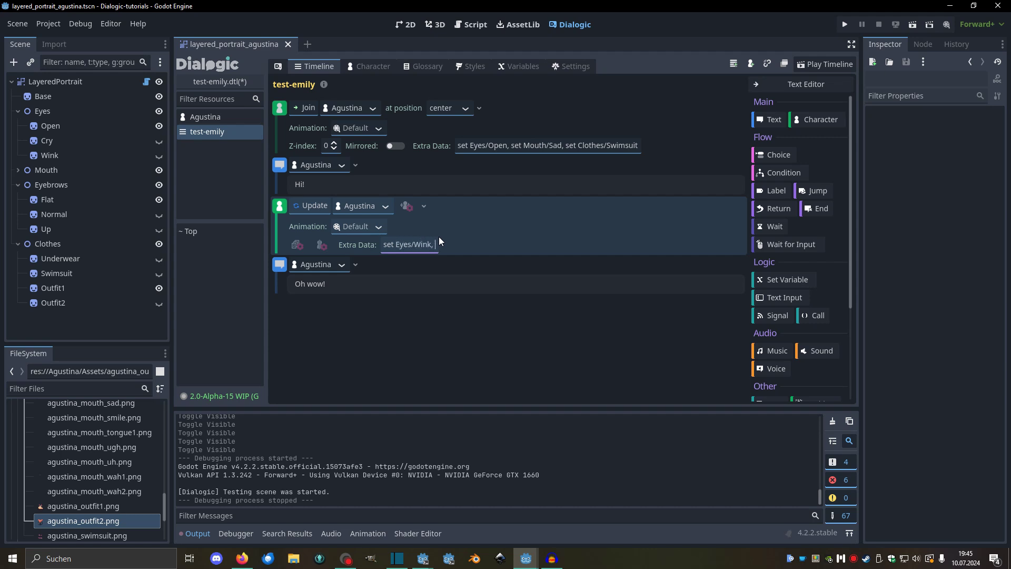
pyautogui.write(' set Mouth/Laugh , set Clothes/OUtfit2')
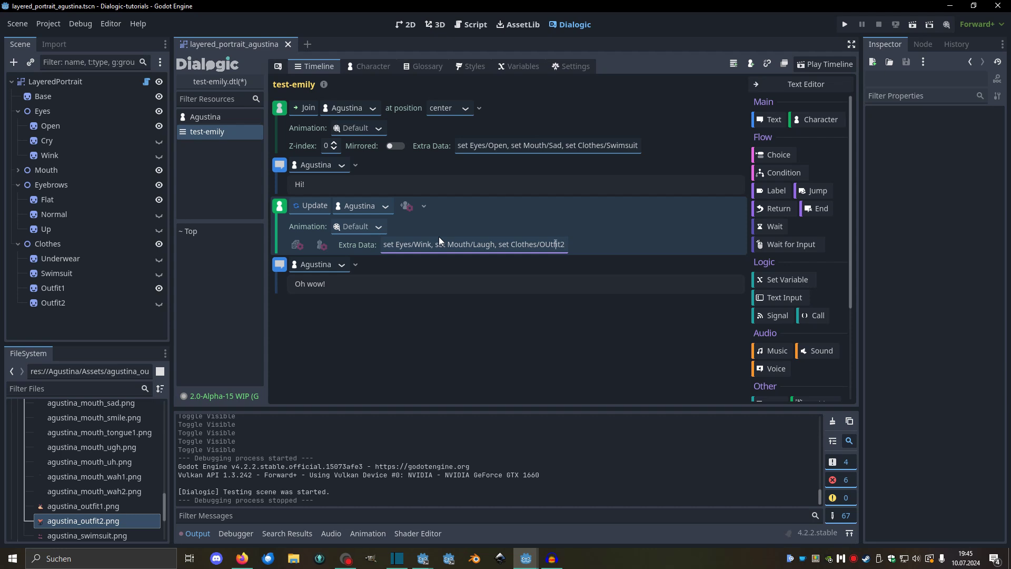
pyautogui.press('Left')
pyautogui.press('Left')
pyautogui.press('Left')
pyautogui.press('Left')
pyautogui.press('BackSpace')
pyautogui.write('u')
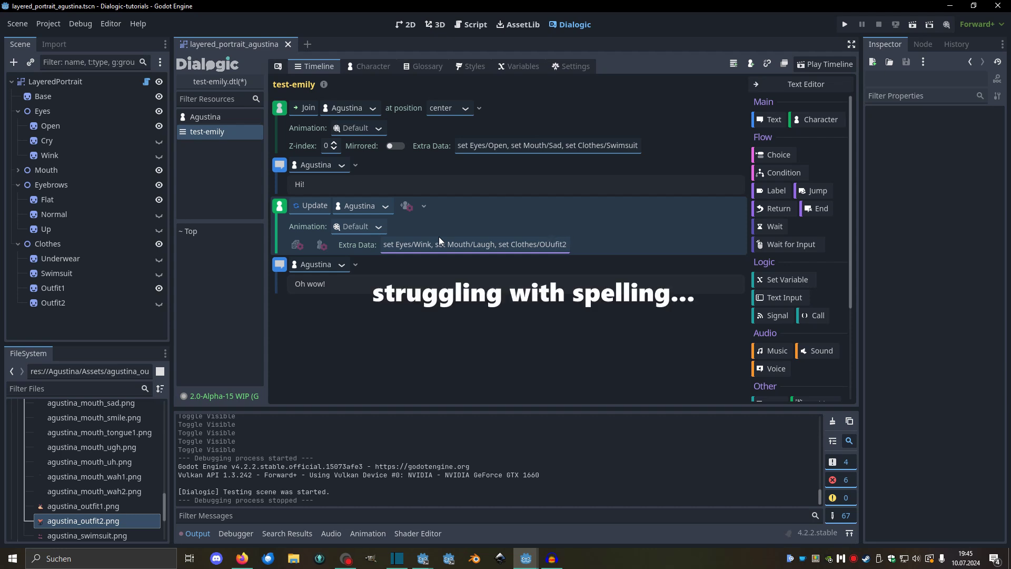
pyautogui.press('BackSpace')
pyautogui.press('BackSpace')
pyautogui.write('ut')
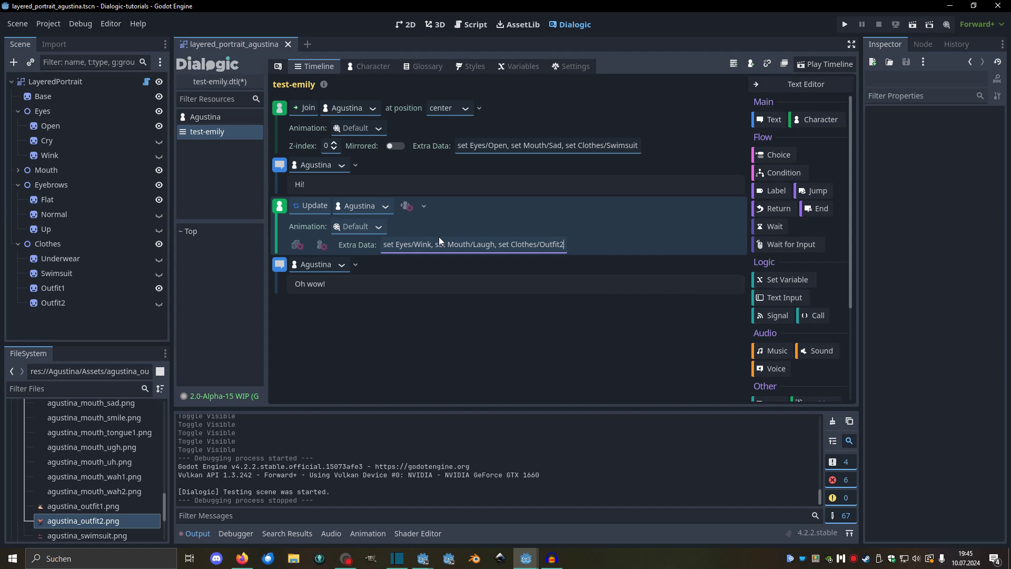
# Test-play the timeline to the Oh wow! line to confirm the orange outfit, then close it
pyautogui.click(823, 63)
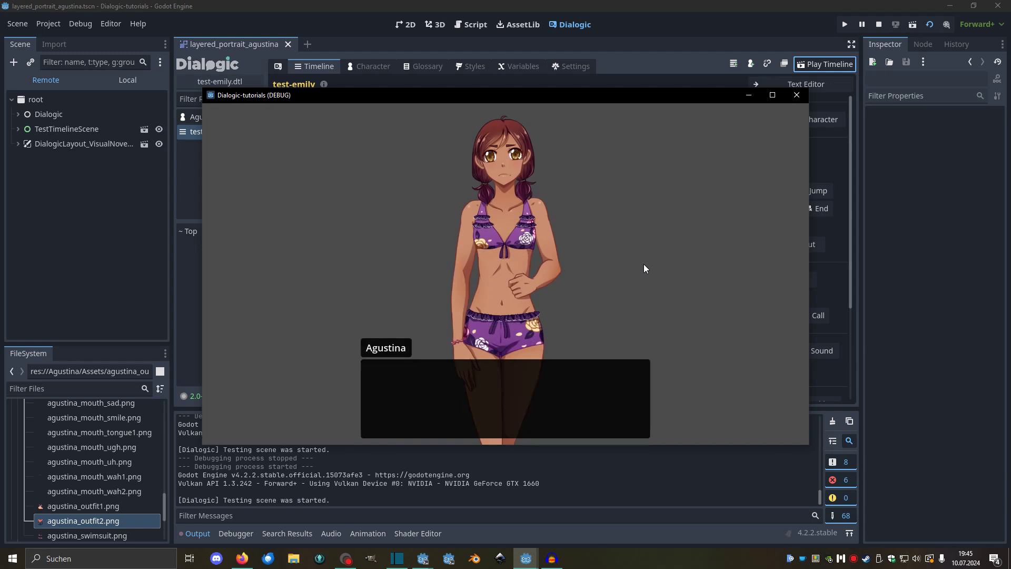
pyautogui.click(644, 264)
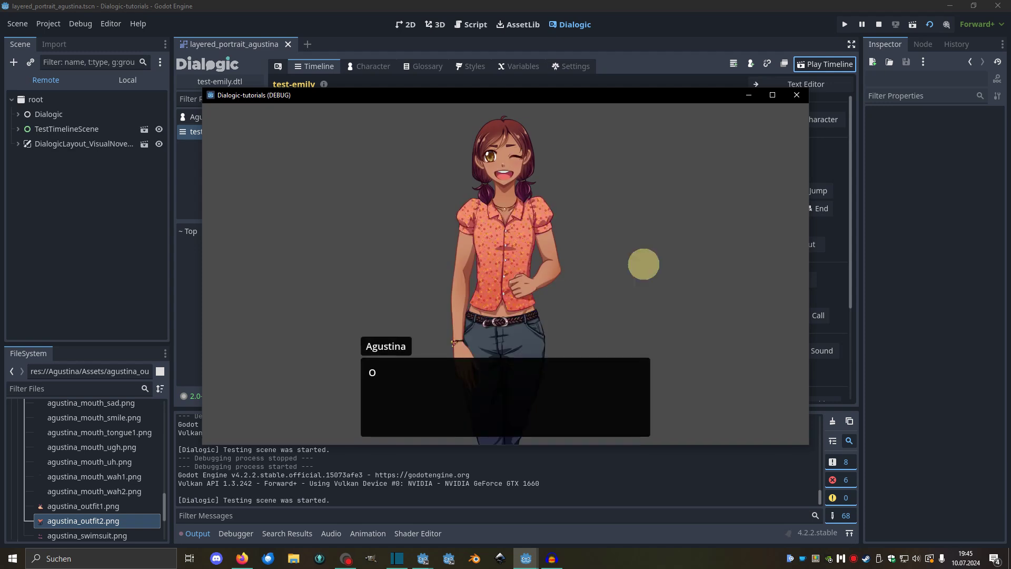
pyautogui.click(794, 100)
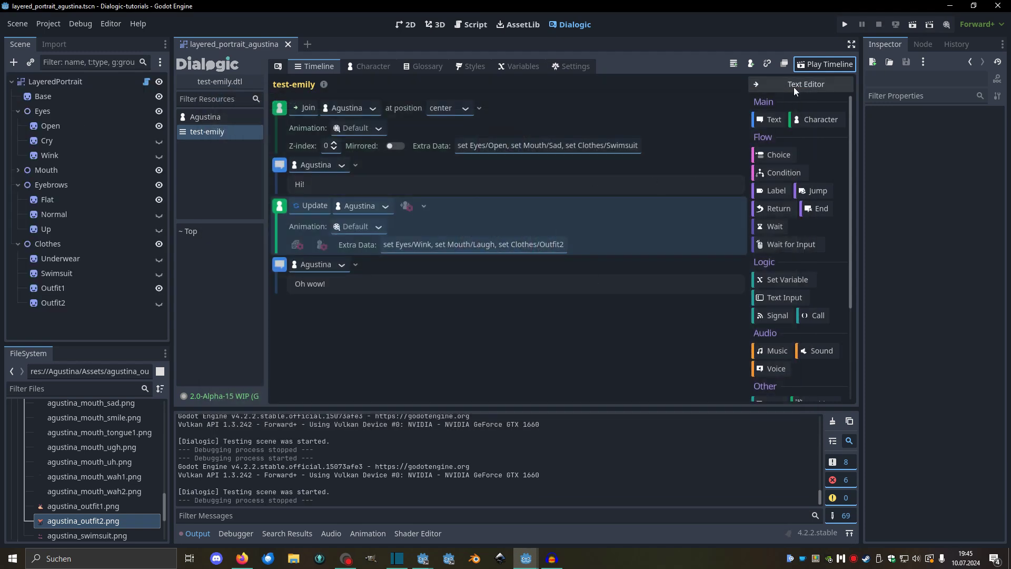
# Switch test-emily to the text editor and inspect the join and update lines' extra_data commands
pyautogui.click(795, 87)
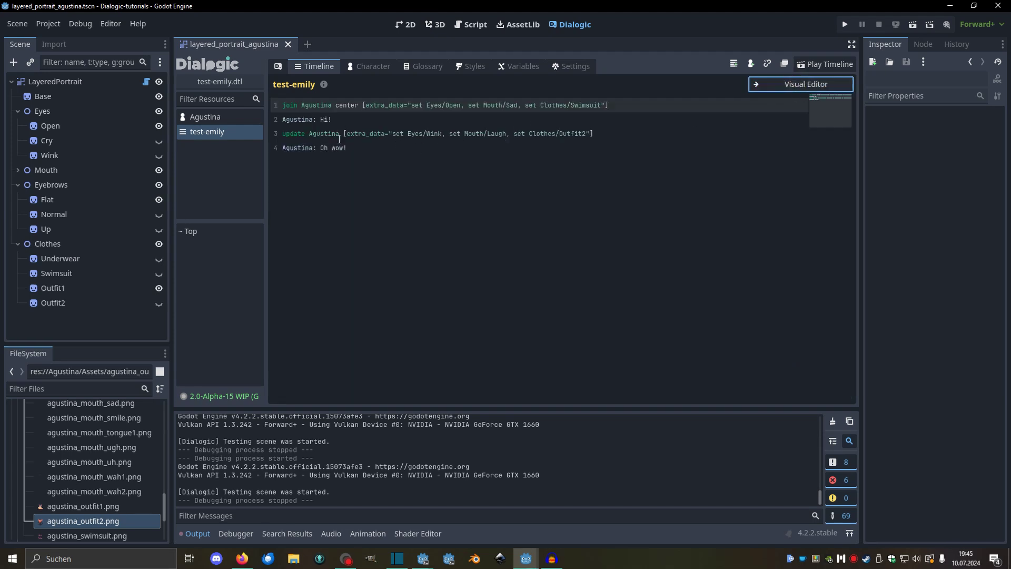
pyautogui.moveTo(282, 105); pyautogui.dragTo(290, 117)
pyautogui.click(401, 154)
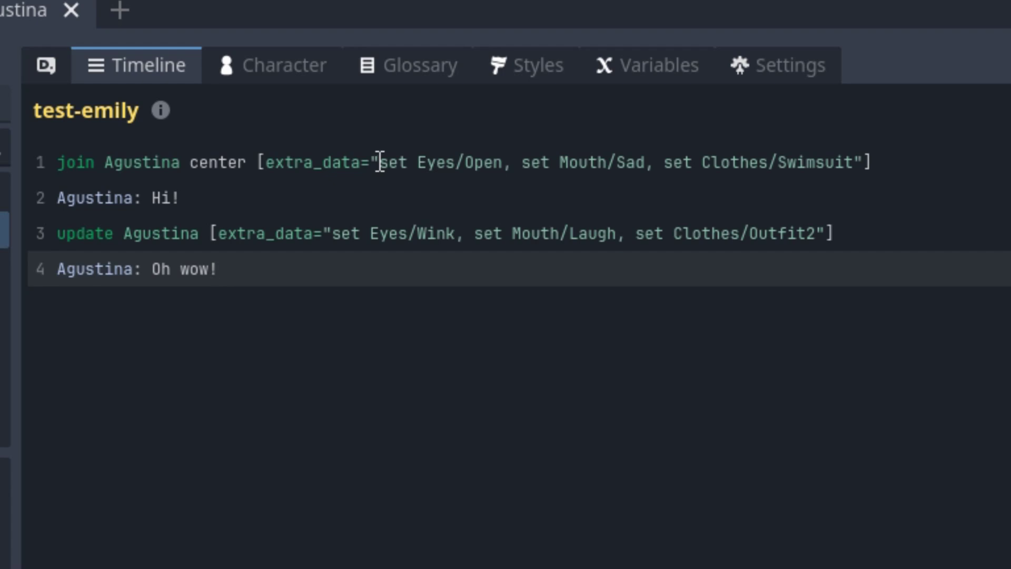
pyautogui.moveTo(380, 162); pyautogui.dragTo(864, 162)
pyautogui.doubleClick(816, 162)
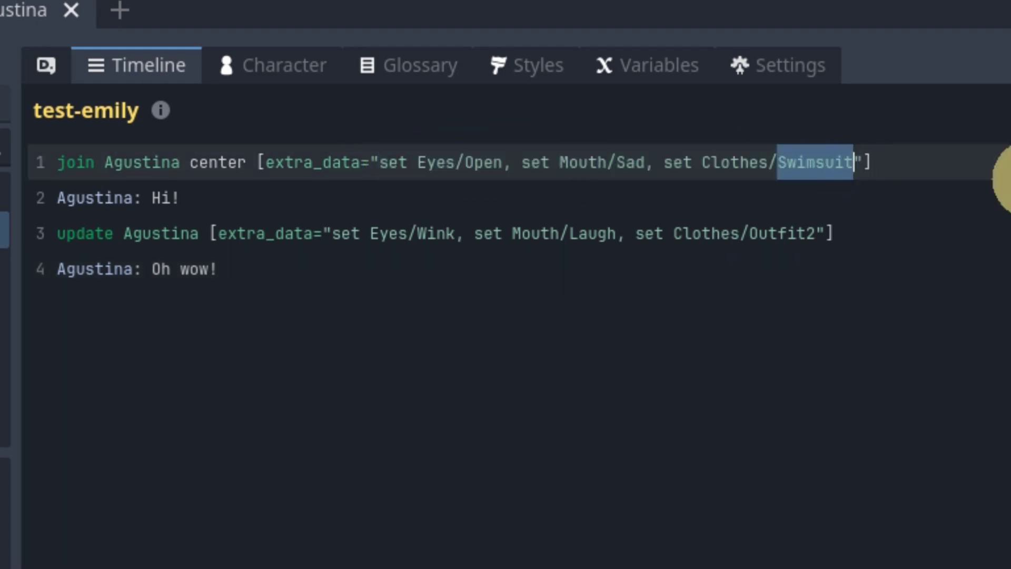
pyautogui.press('Down')
pyautogui.press('Down')
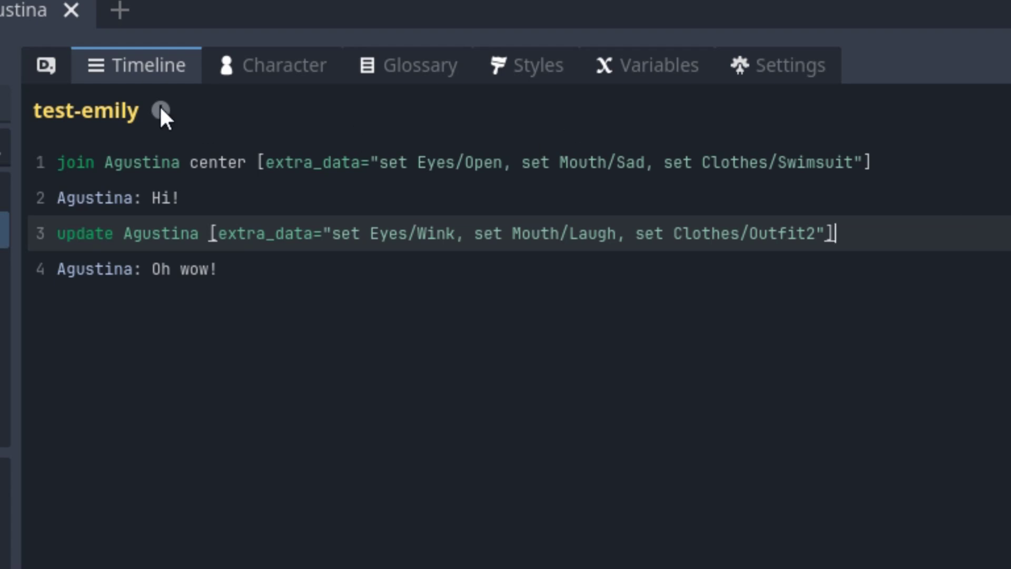
pyautogui.click(582, 326)
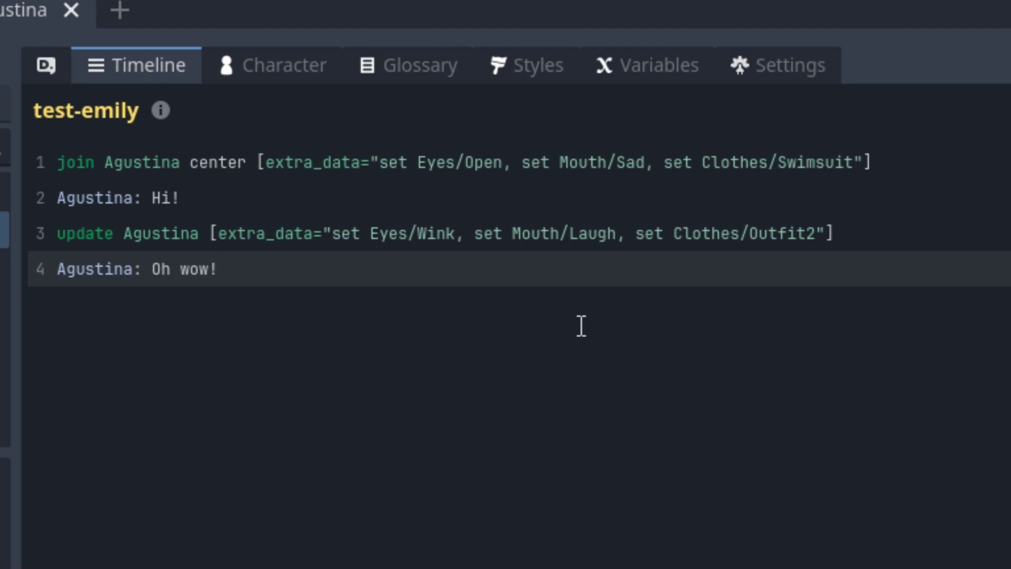